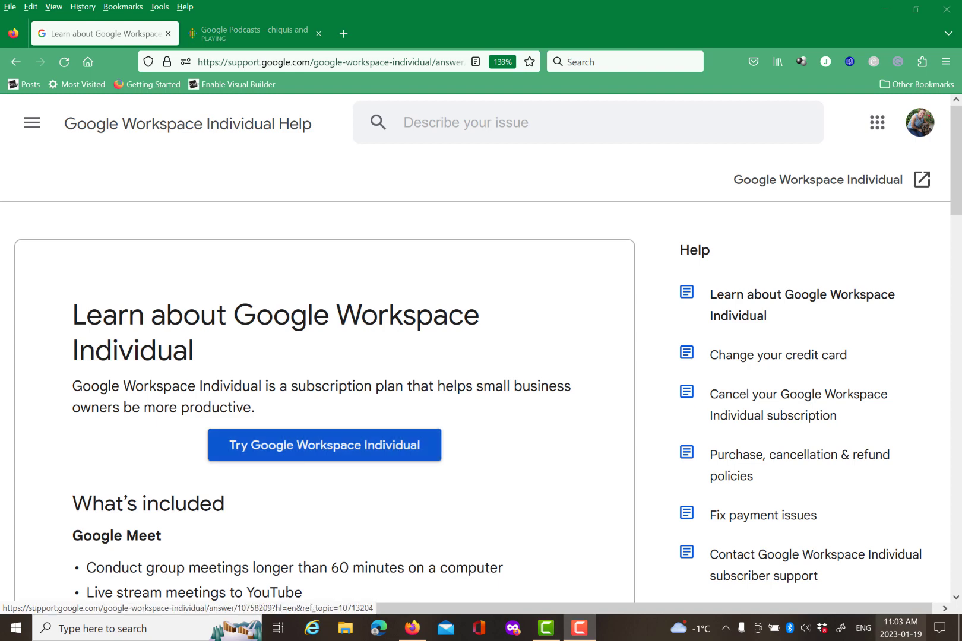
- Scroll the Workspace Individual help article to Google Calendar's features and highlight the appointment-schedule booking-button line
click(956, 599)
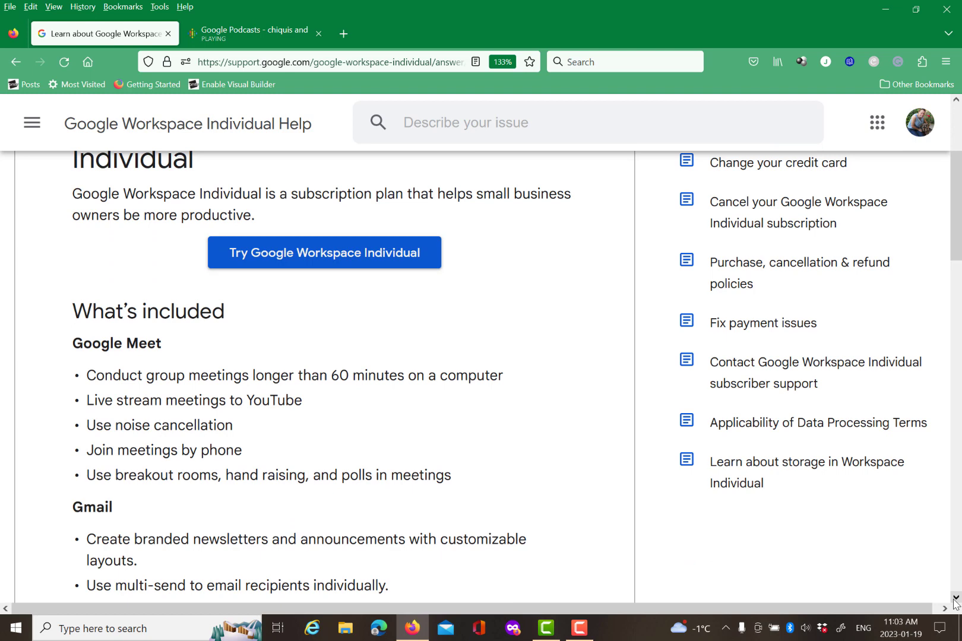
click(955, 599)
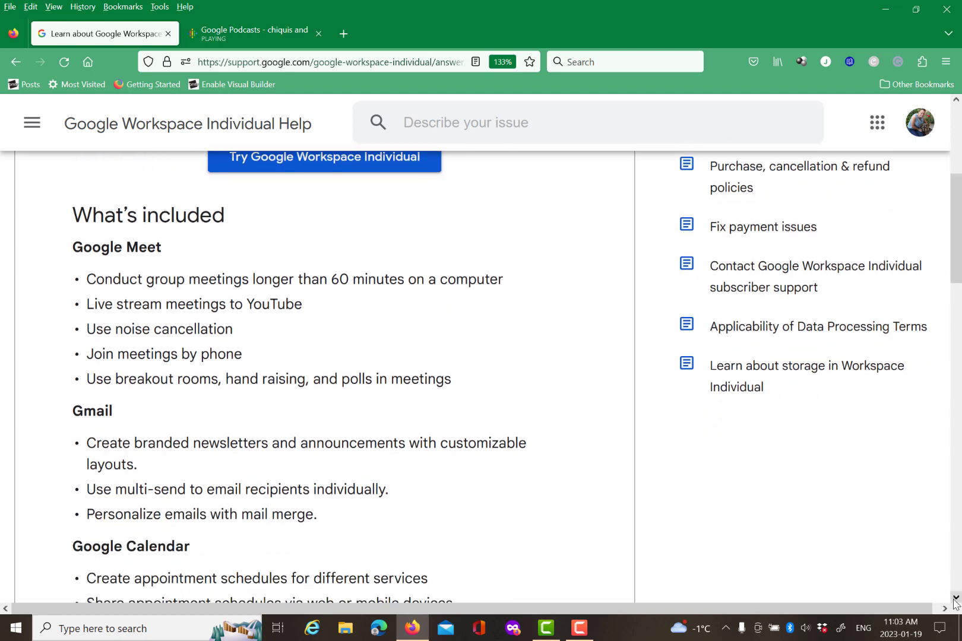
click(956, 599)
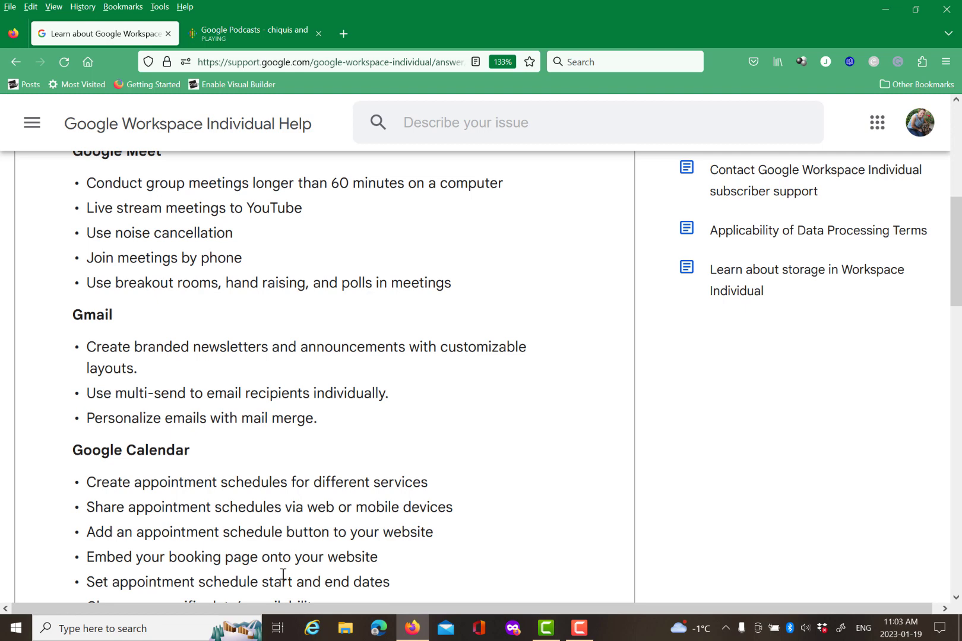
triple_click(303, 524)
click(955, 597)
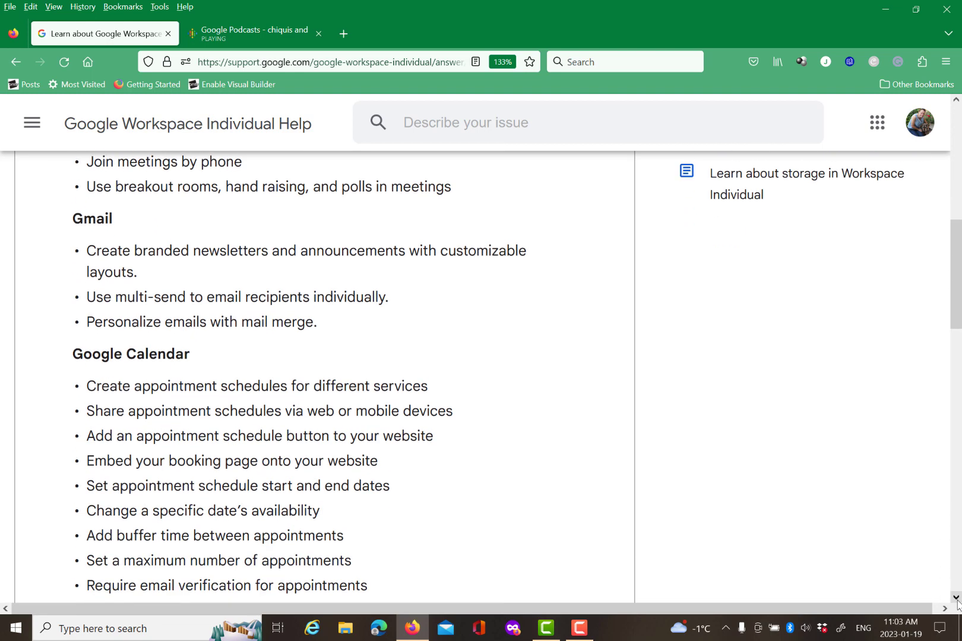
click(955, 598)
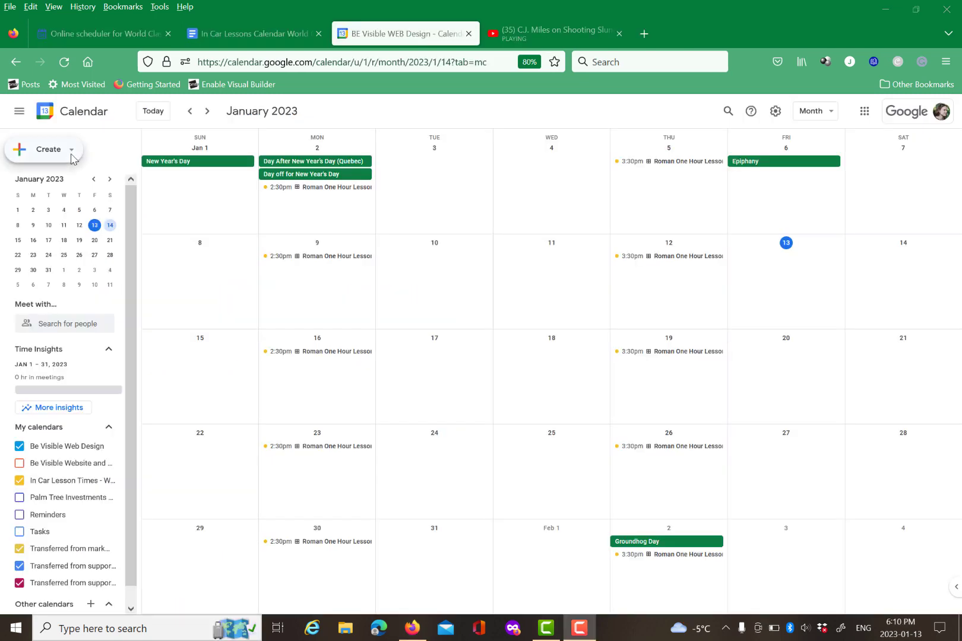
- Create a new appointment schedule titled 'Bill In Car Lessons in Red Car'
click(71, 156)
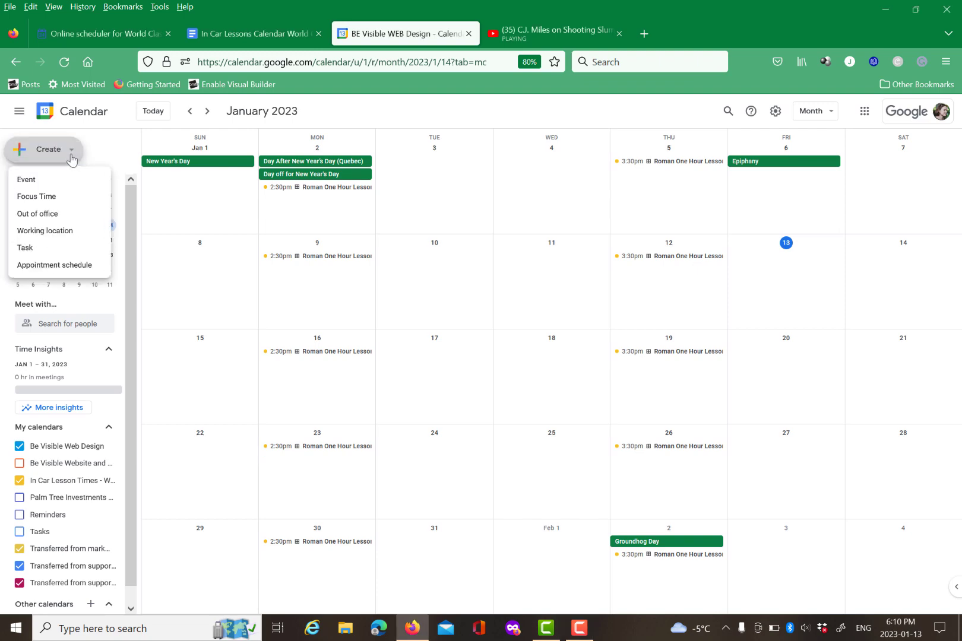
click(77, 268)
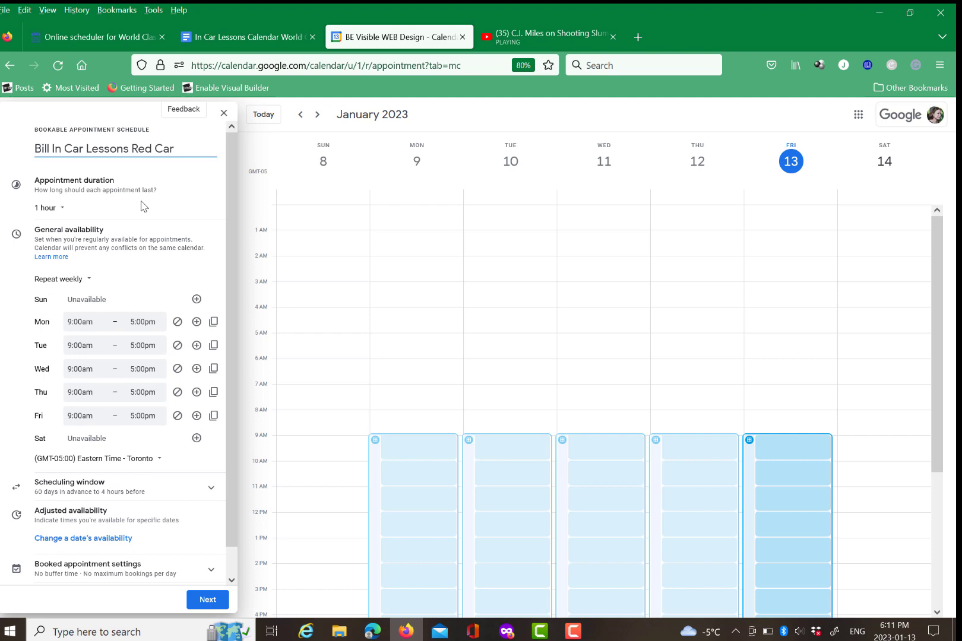
text(in)
- Set Monday and Thursday to 3:00pm–5:00pm; mark Tuesday, Wednesday and Friday unavailable
click(96, 321)
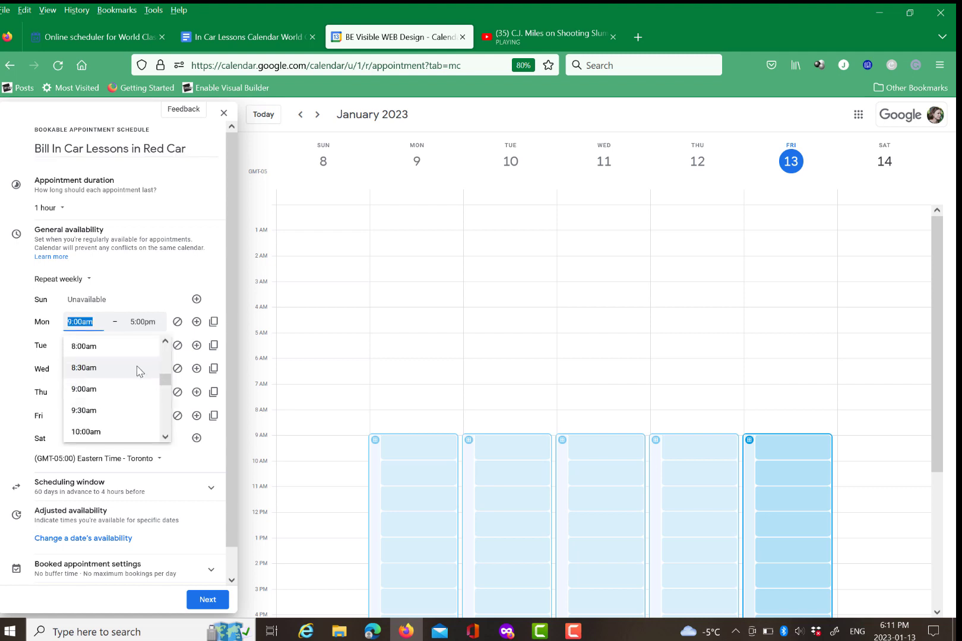
text(3)
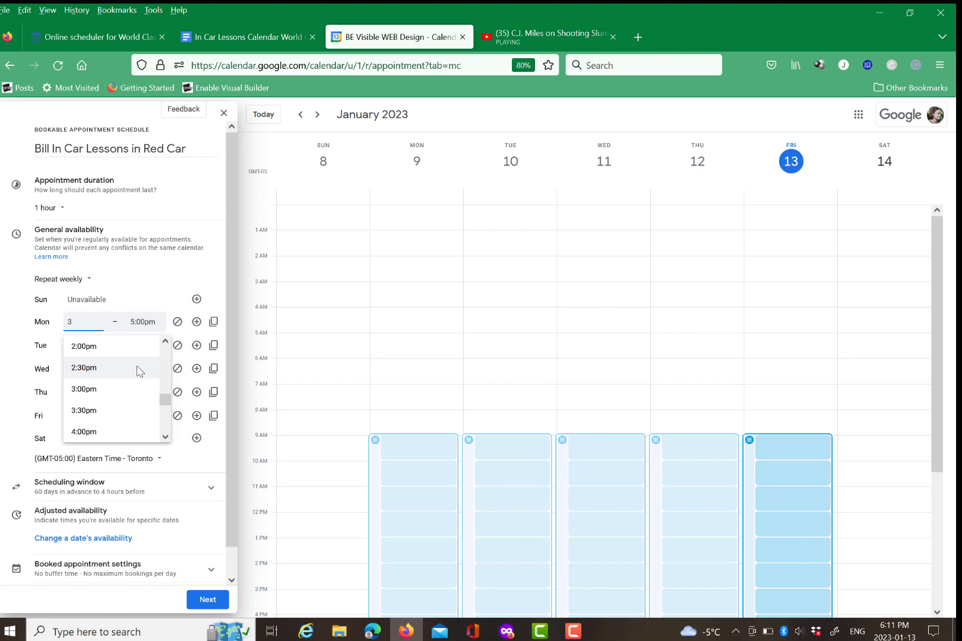
click(142, 322)
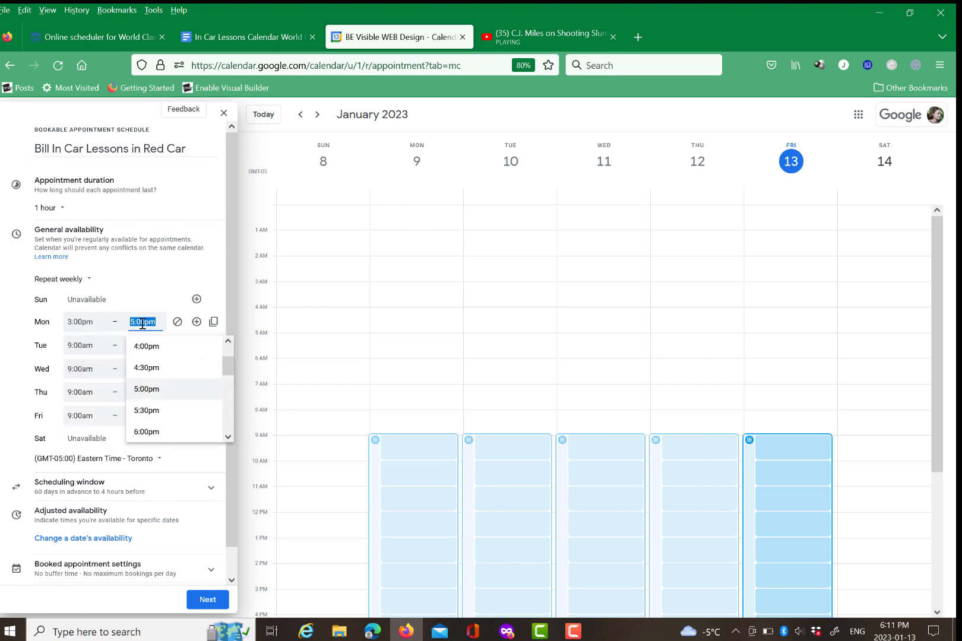
click(150, 280)
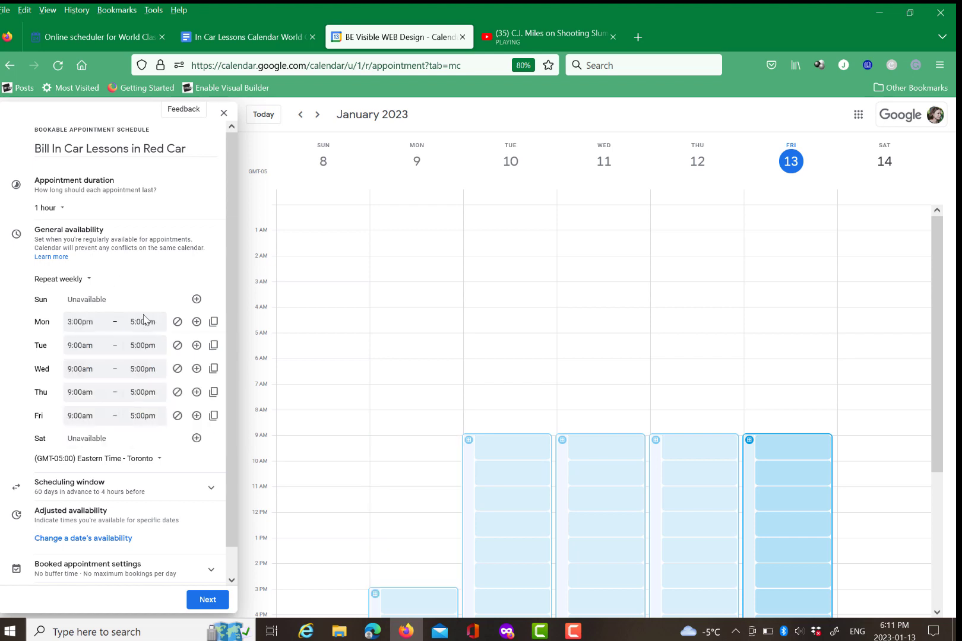
click(178, 345)
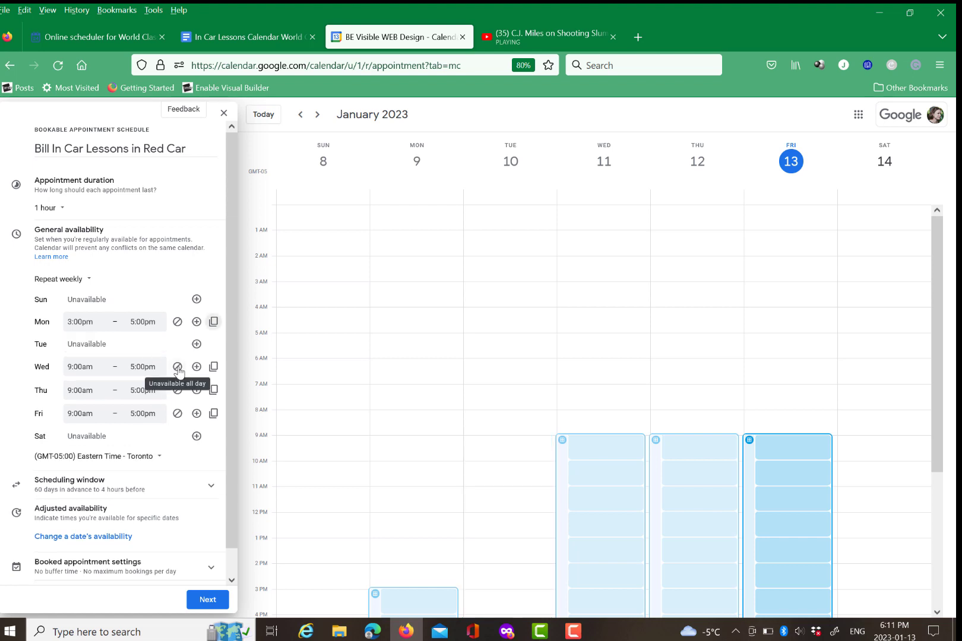
click(178, 366)
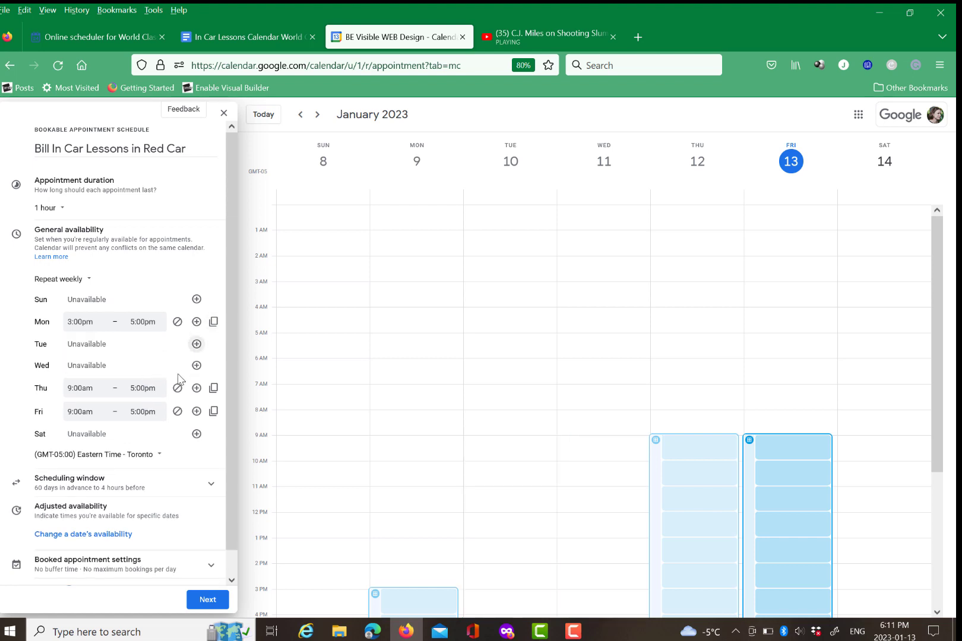
click(84, 388)
text(3)
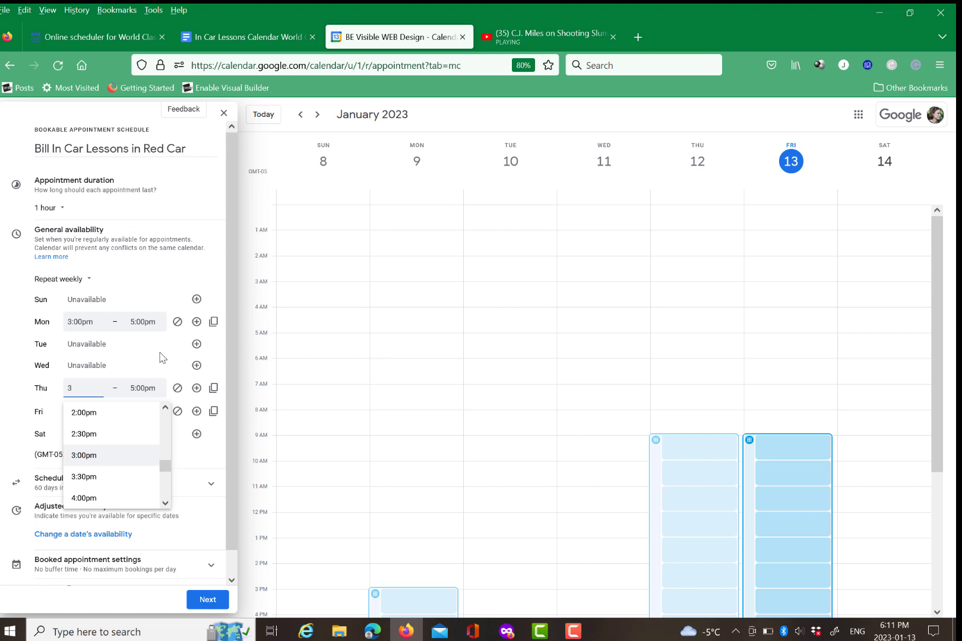
key(Return)
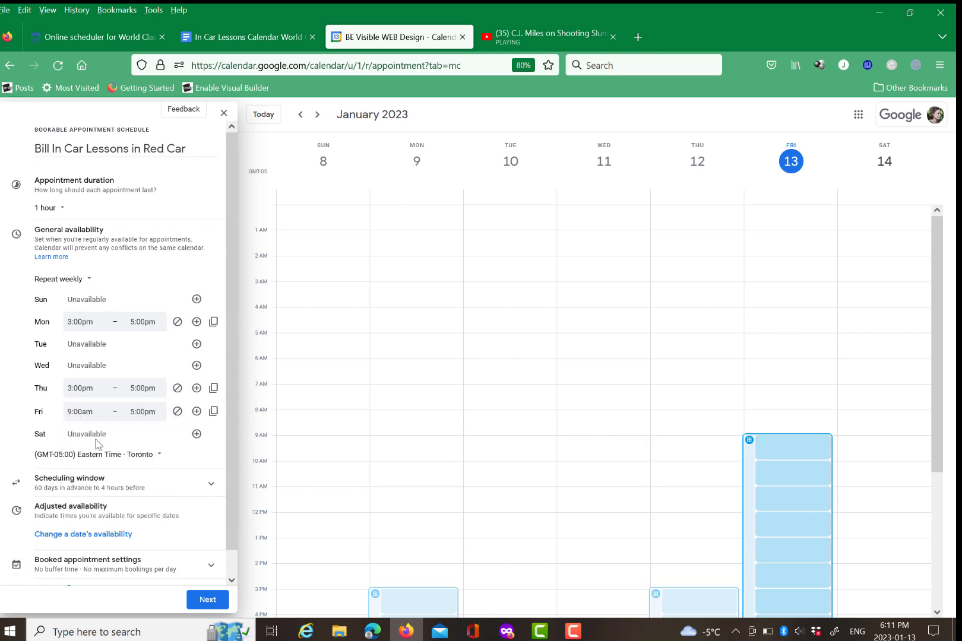
click(177, 411)
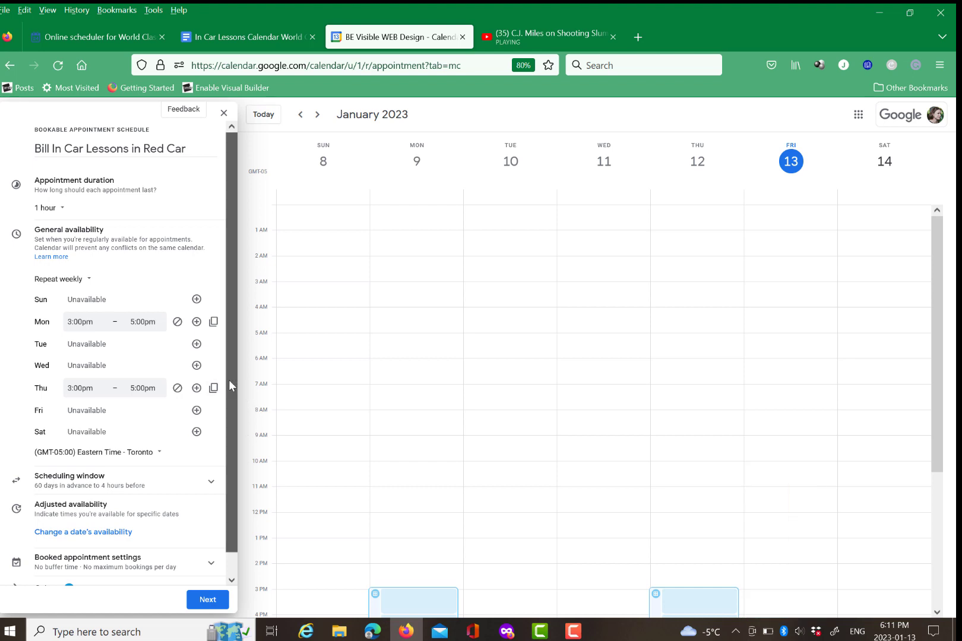
drag(229, 379, 234, 422)
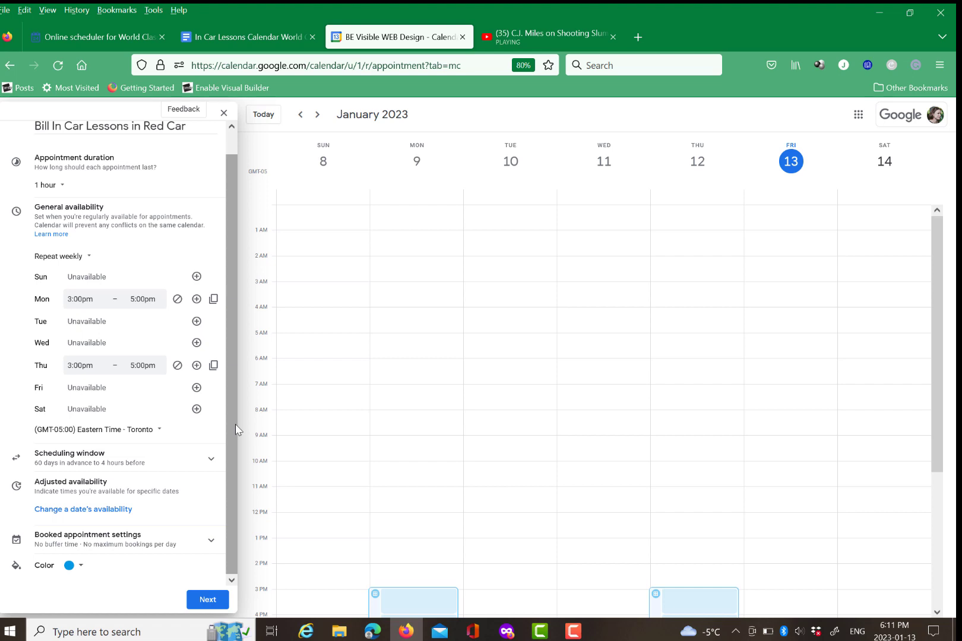
- Set the scheduling window to 30 days maximum advance and 30 hours minimum notice
click(187, 467)
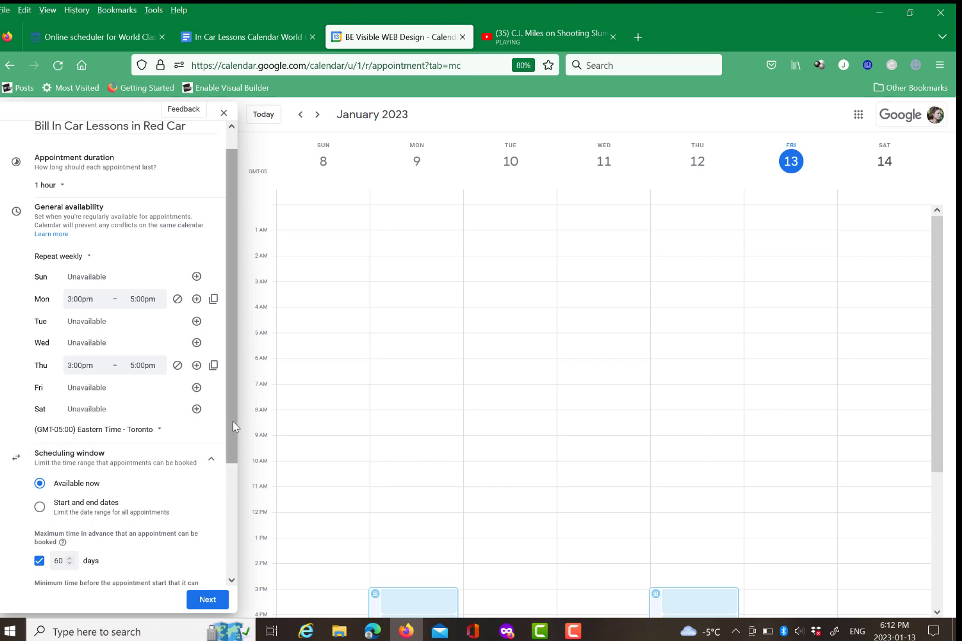
drag(227, 420, 240, 509)
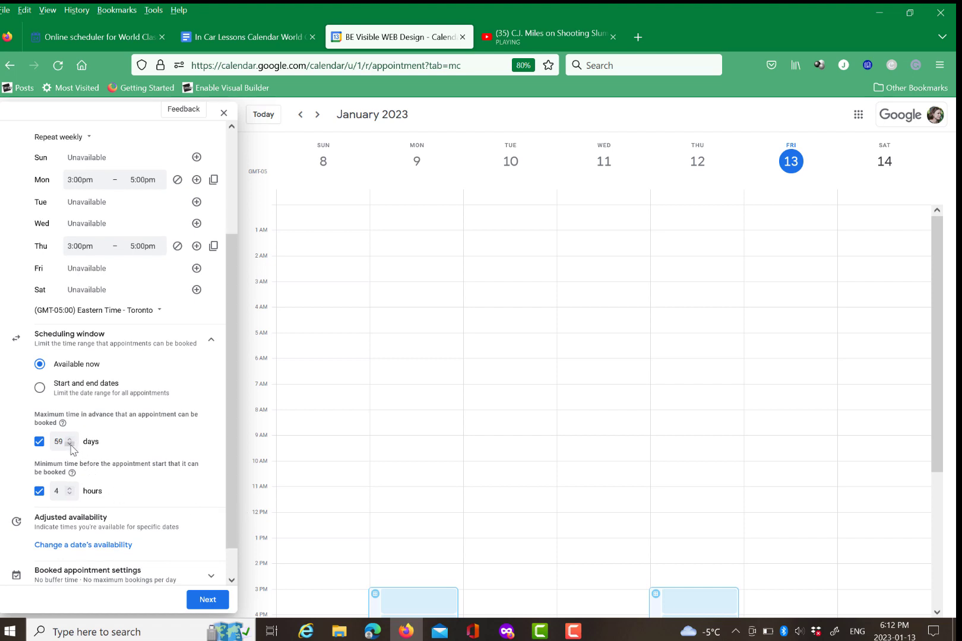
click(70, 445)
key(BackSpace)
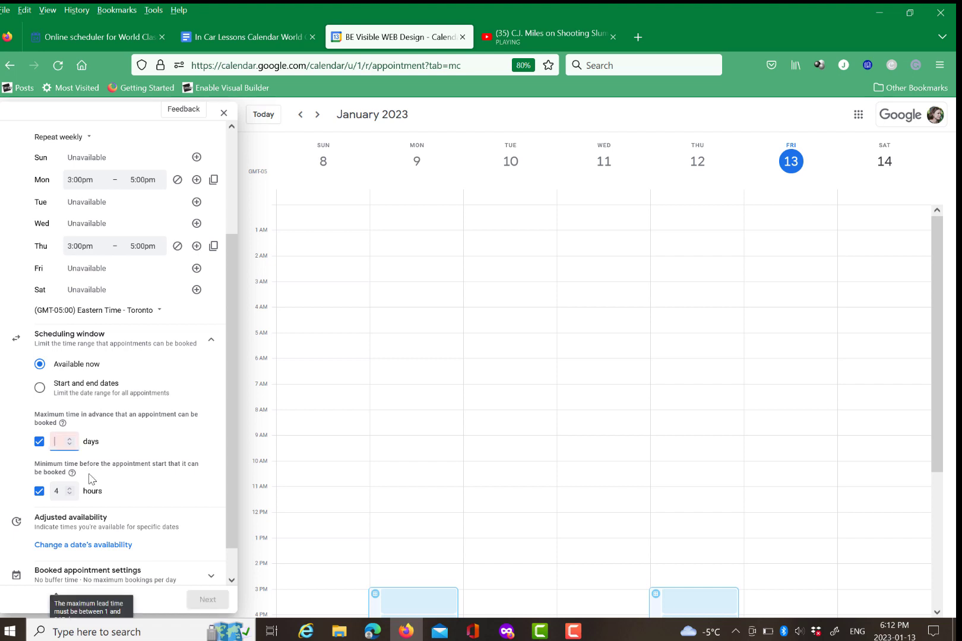
text(30)
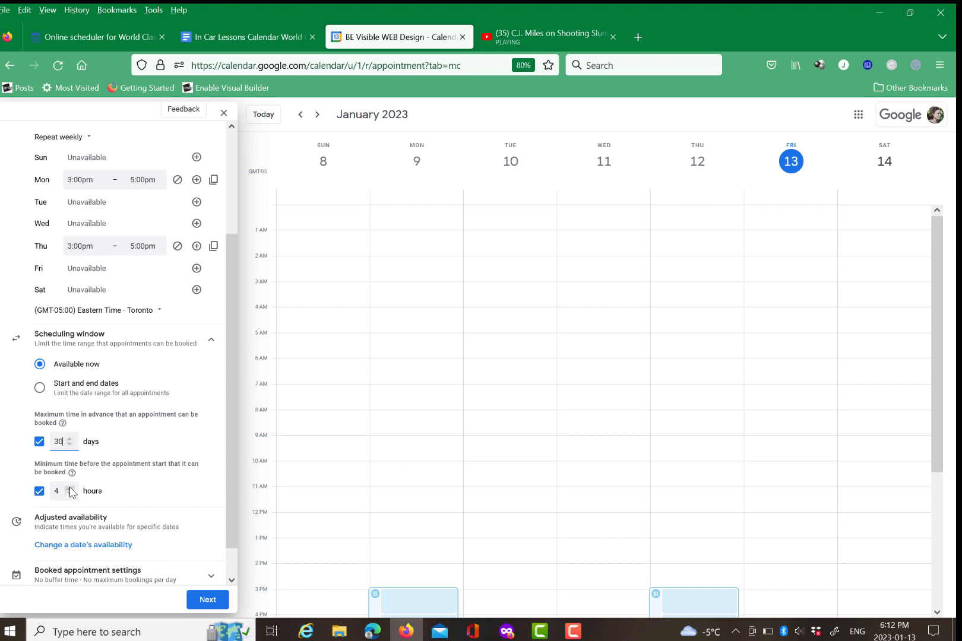
triple_click(71, 489)
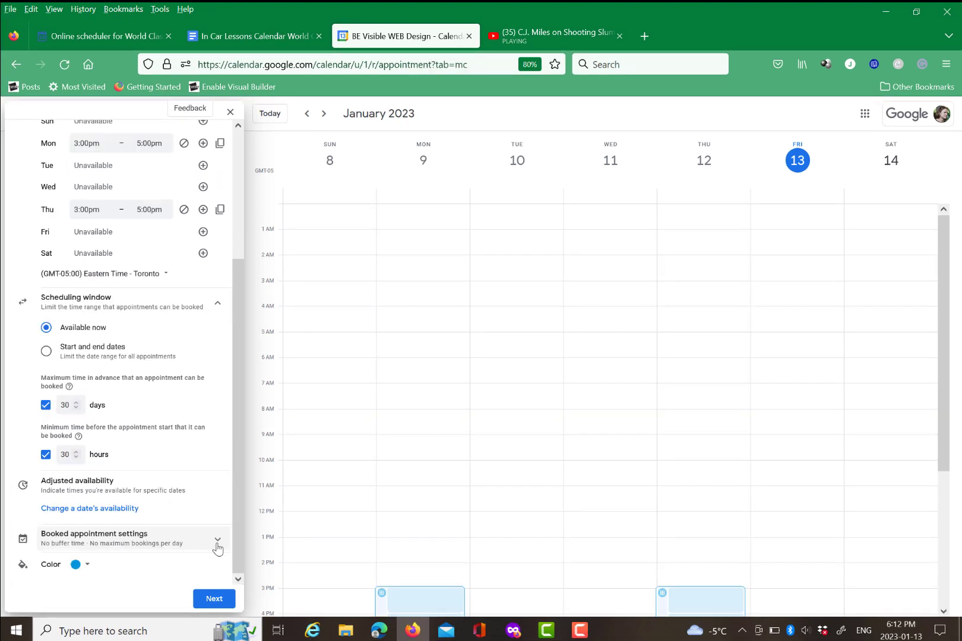
- Colour the schedule Tomato red and add Jan 26, 2023 availability of 3:00pm–5:00pm
click(79, 564)
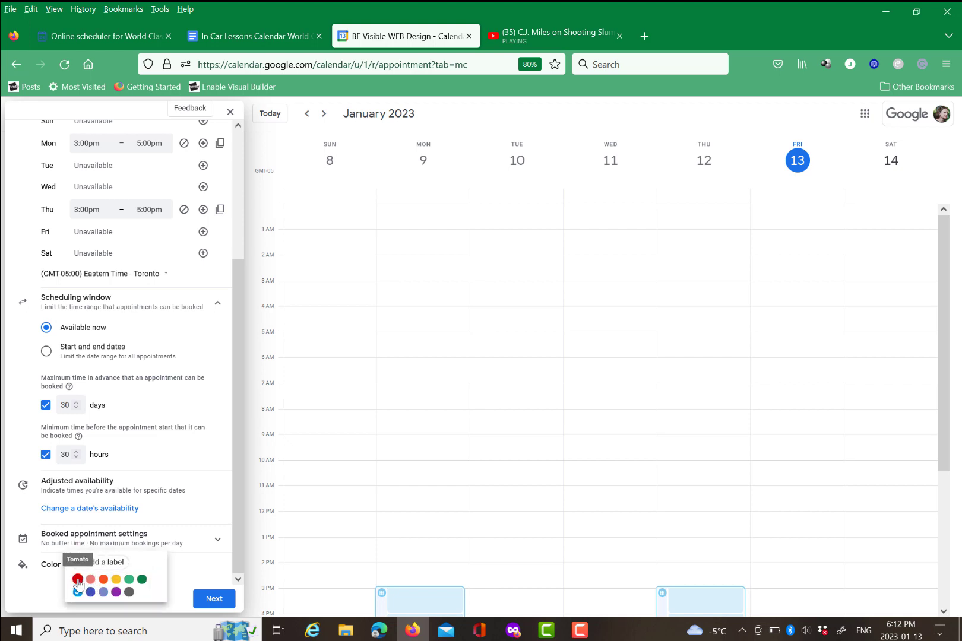
click(77, 579)
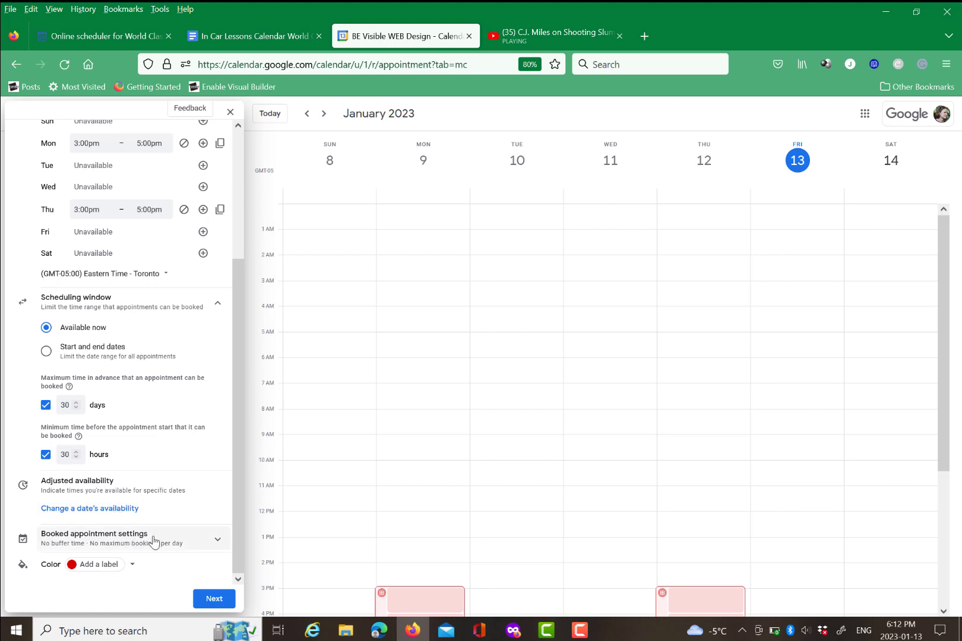
click(118, 513)
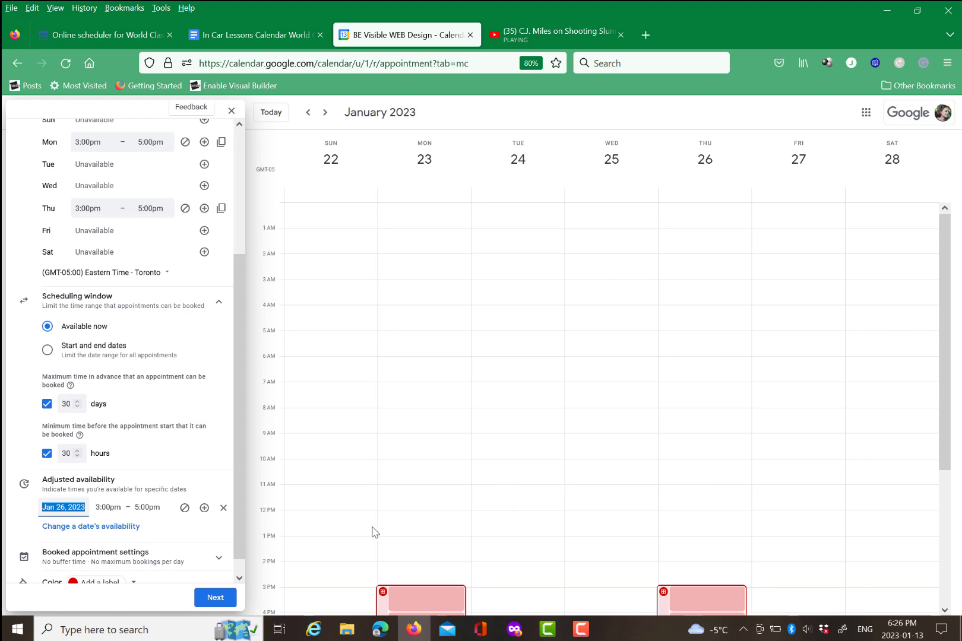
- Enable a 15-minute buffer time and set maximum bookings per day to 1
click(239, 578)
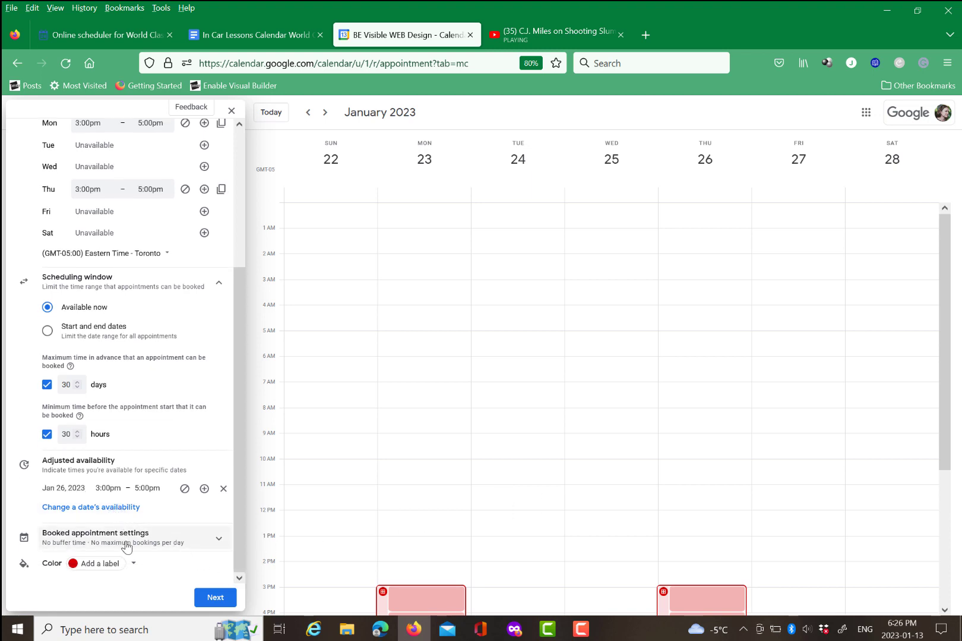
click(219, 539)
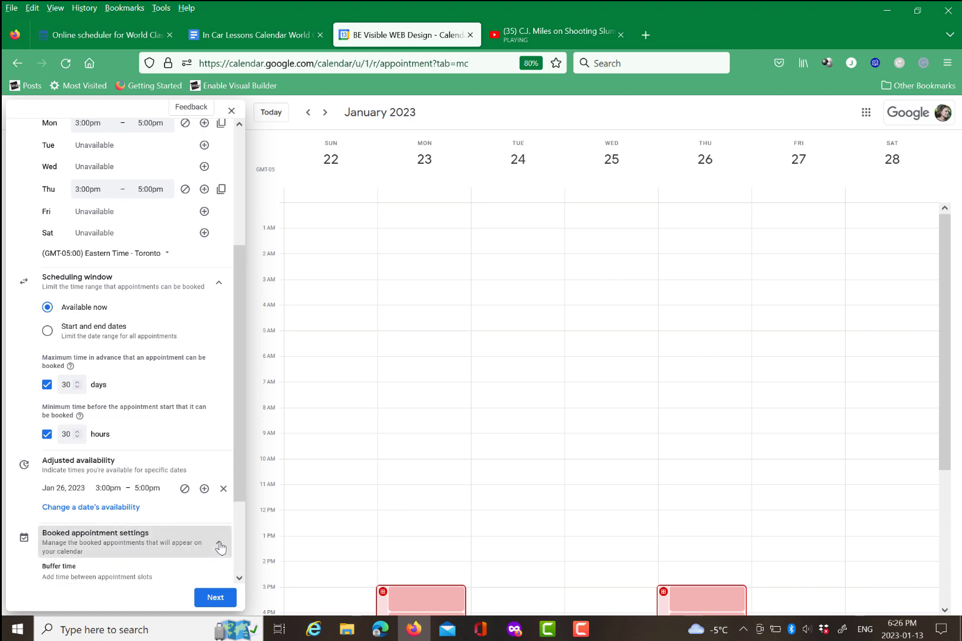
click(239, 578)
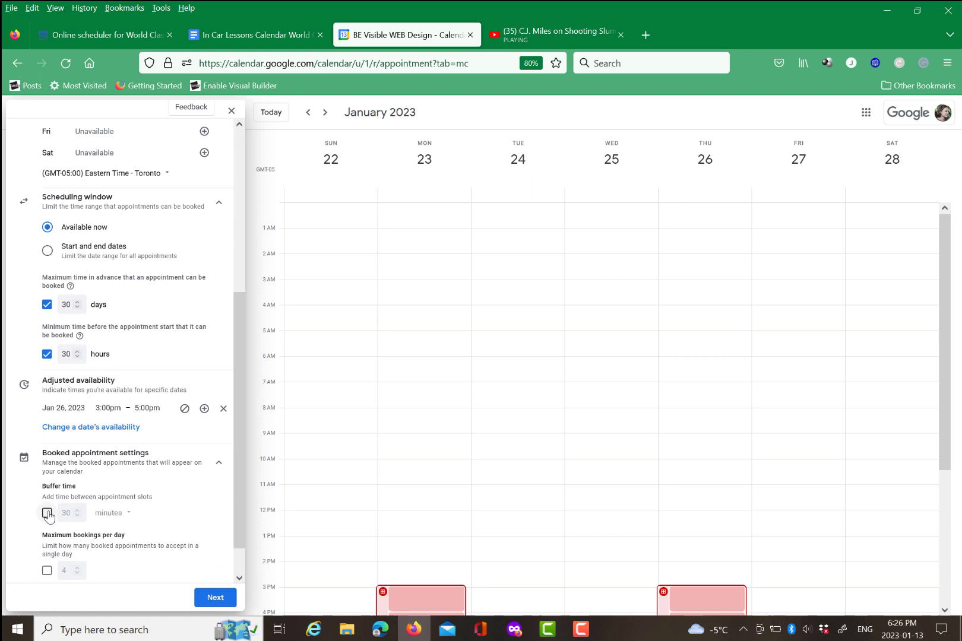
click(47, 513)
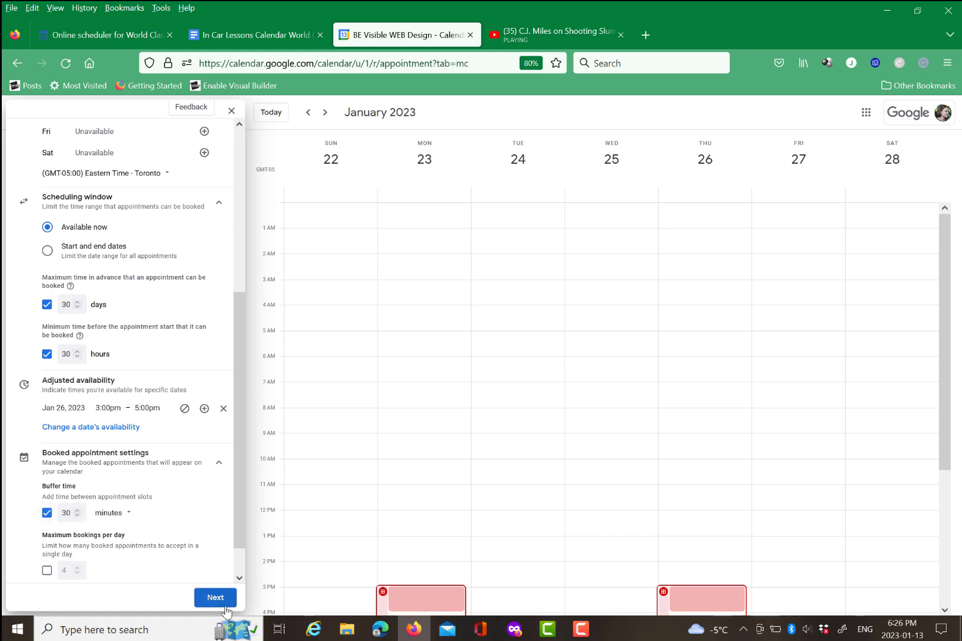
click(77, 516)
click(77, 516)
click(78, 516)
click(77, 515)
click(78, 516)
click(77, 516)
click(77, 516)
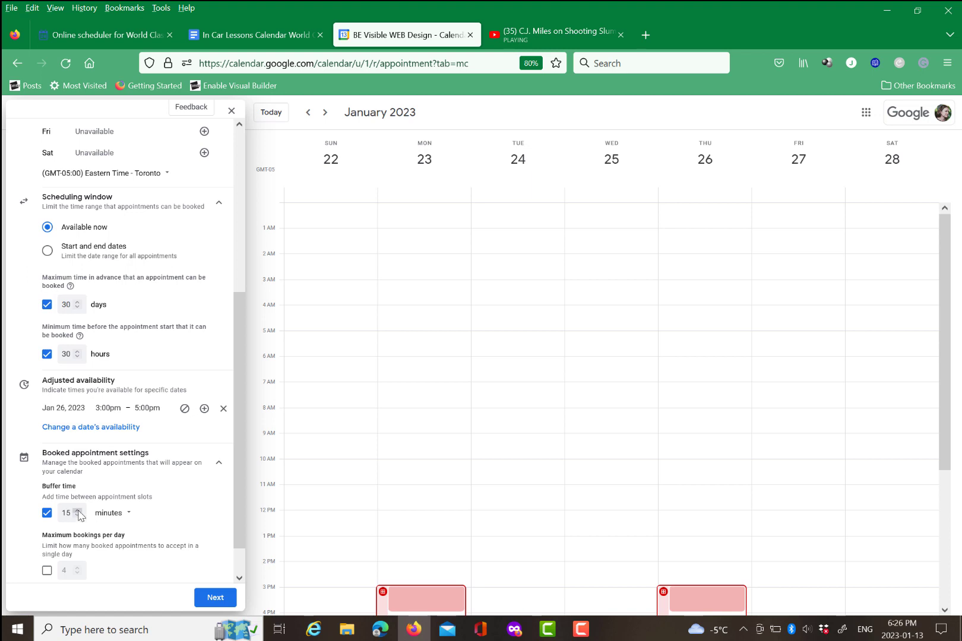
click(77, 510)
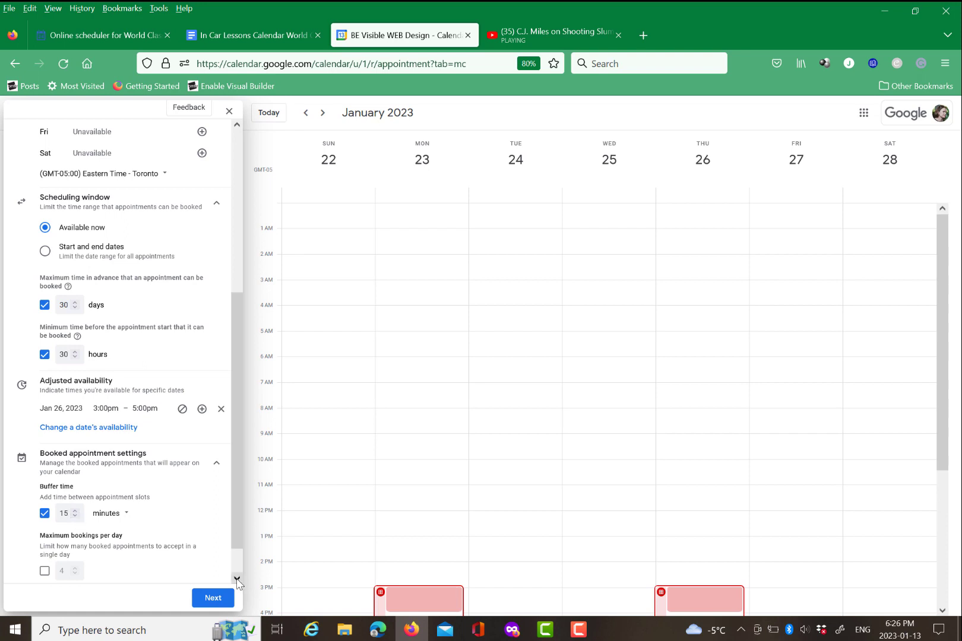
click(237, 579)
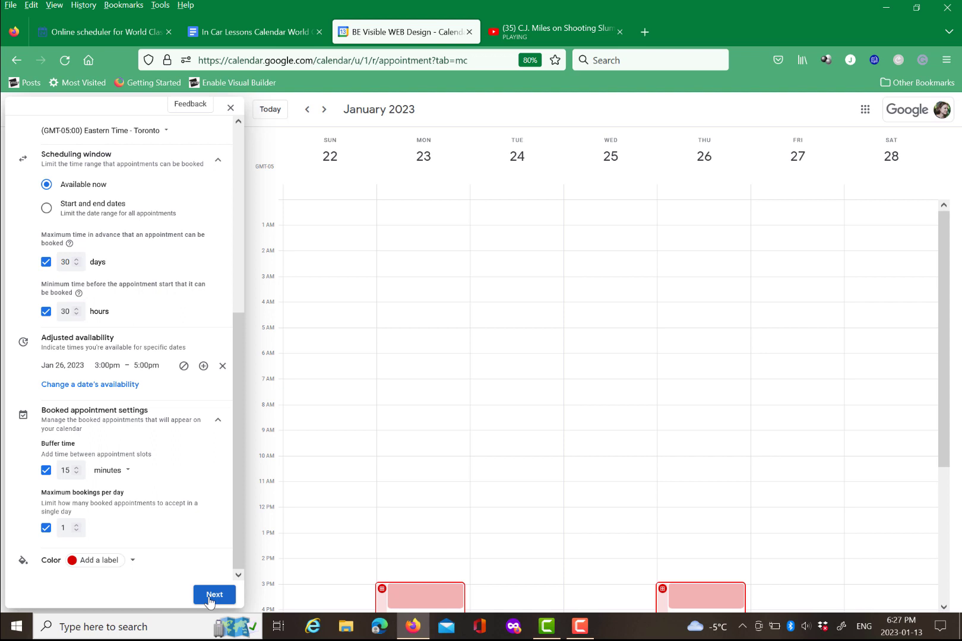
- Move to the booking page details and write a lesson description
click(213, 595)
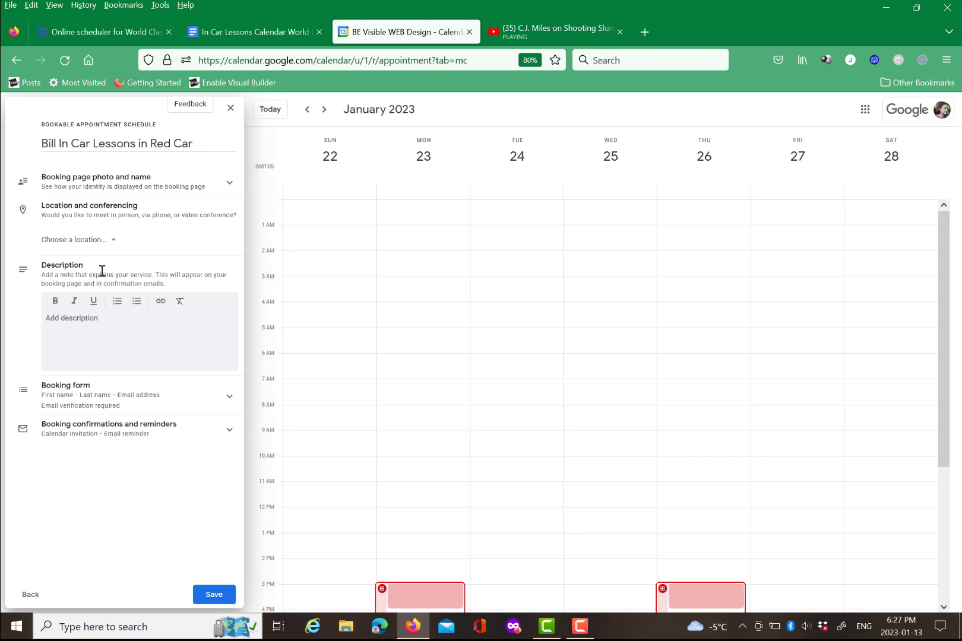
click(113, 242)
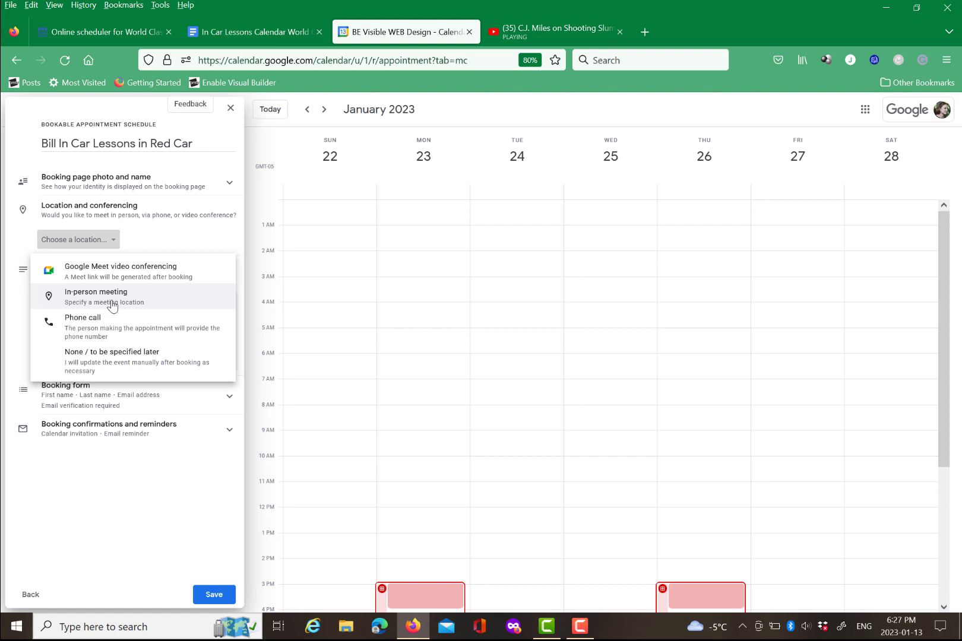
click(128, 366)
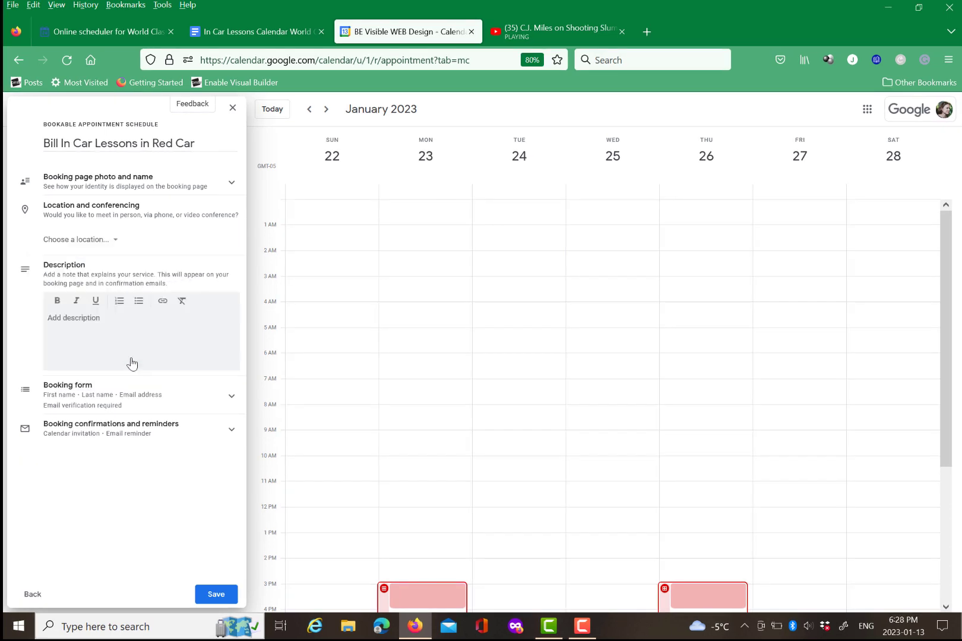
click(101, 323)
text(Book an in car lesson )
text(with Bill. P)
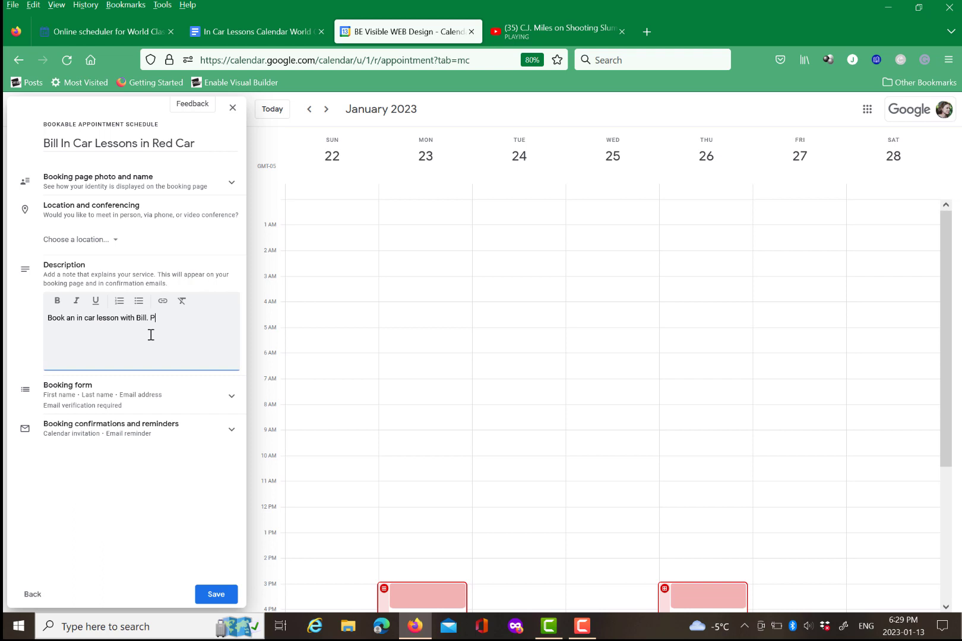
text(ick up and drop off. Dr)
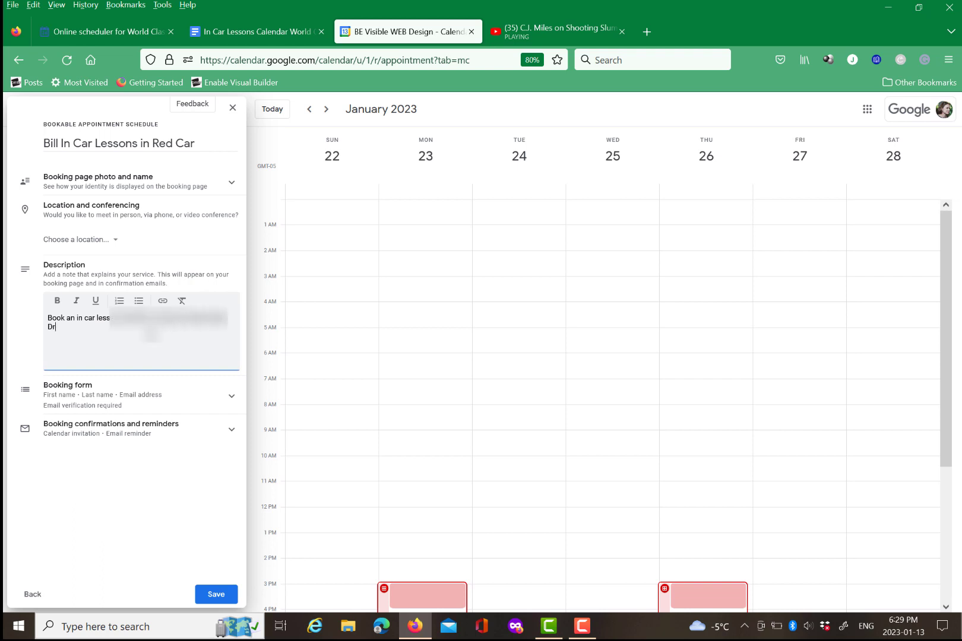
text(iving red card at r)
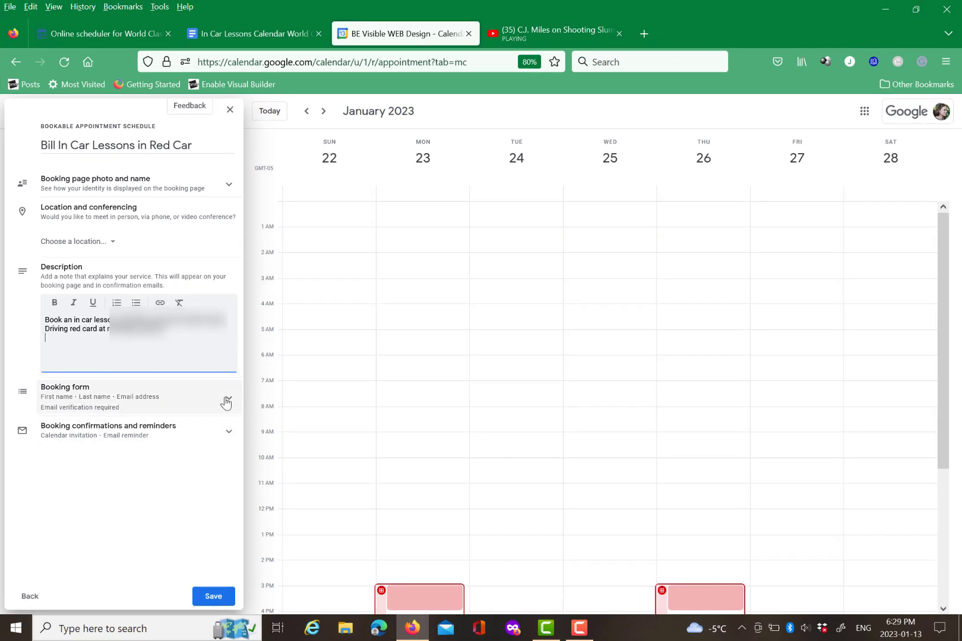
- Add a required Phone number item to the booking form
click(230, 397)
click(76, 463)
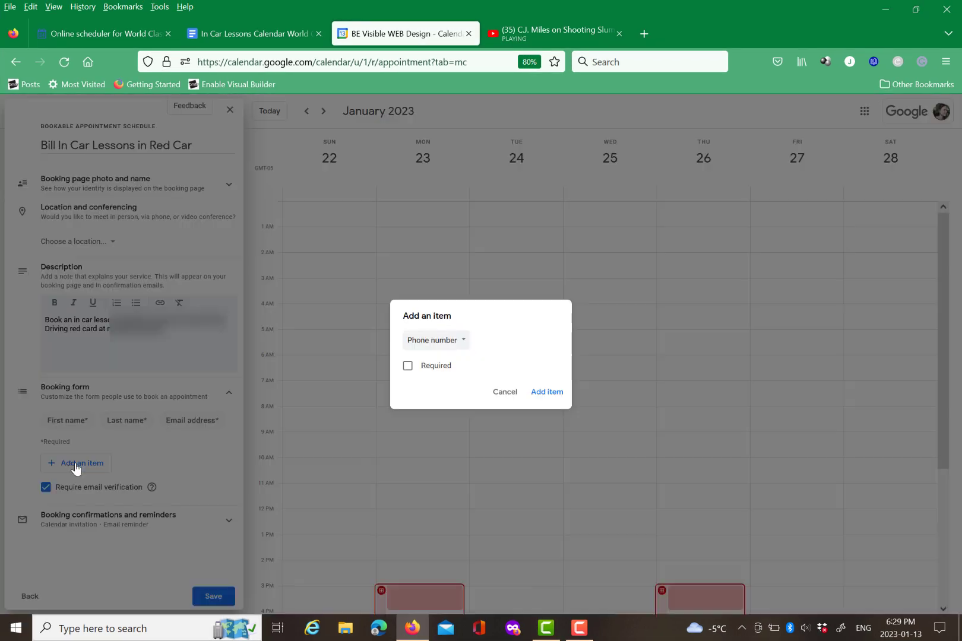
click(408, 365)
click(546, 392)
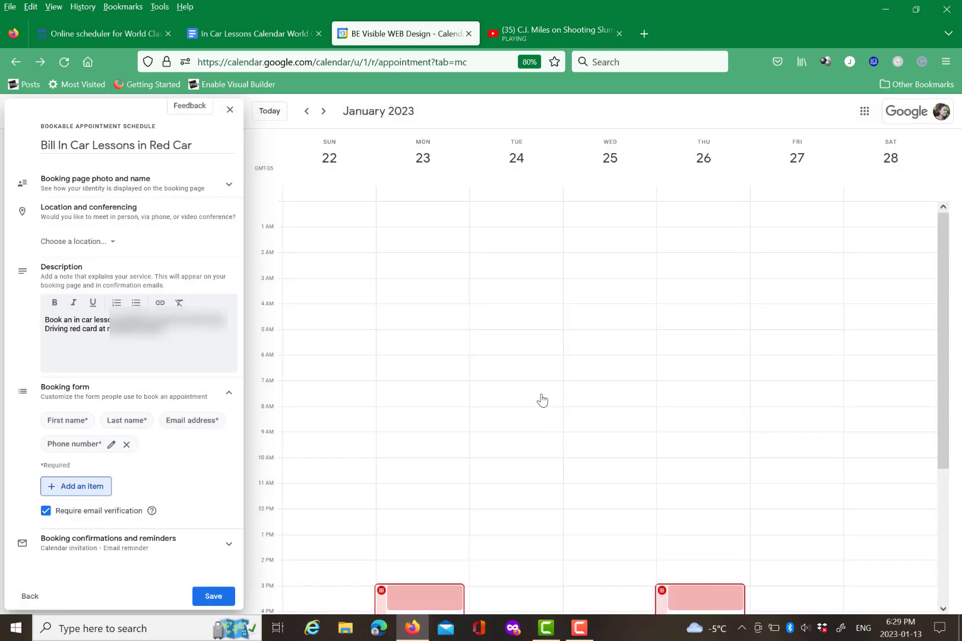
- Add a required custom booking form item 'Specify meeting location'
click(82, 488)
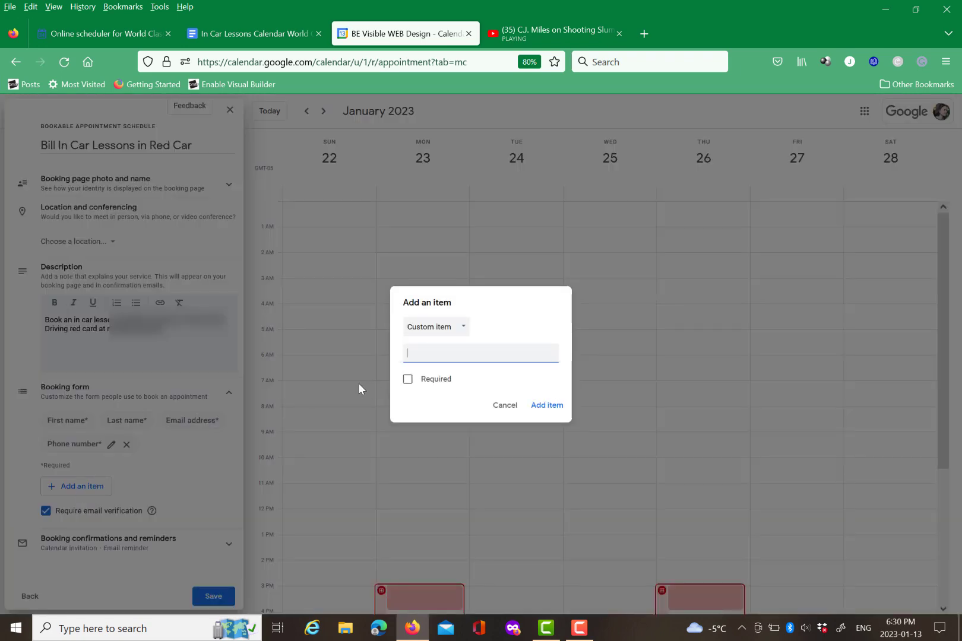
text(Choose a meeting)
key(BackSpace)
key(BackSpace)
key(BackSpace)
key(BackSpace)
key(BackSpace)
key(BackSpace)
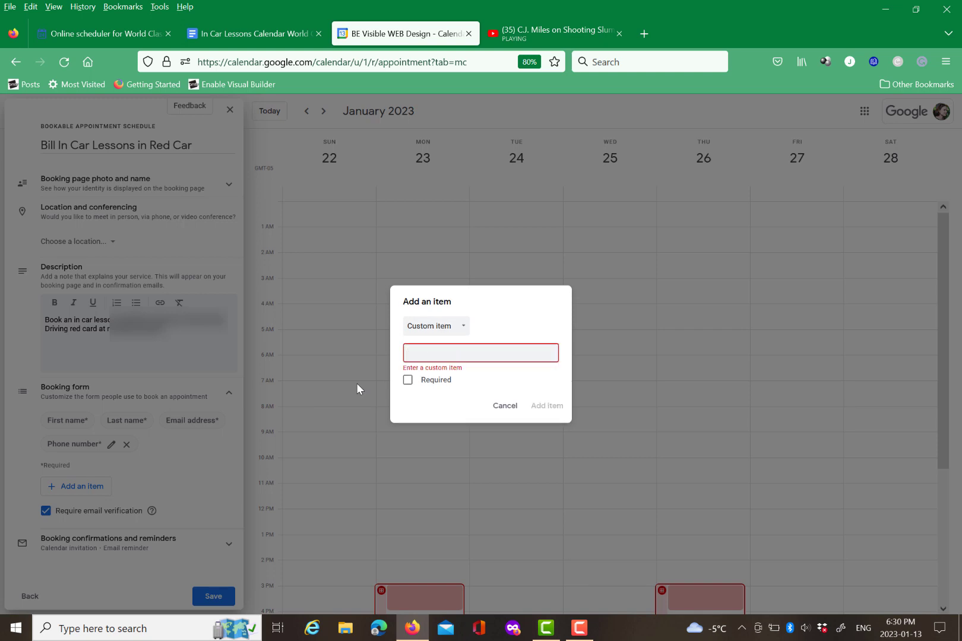
text(Specify meeting location)
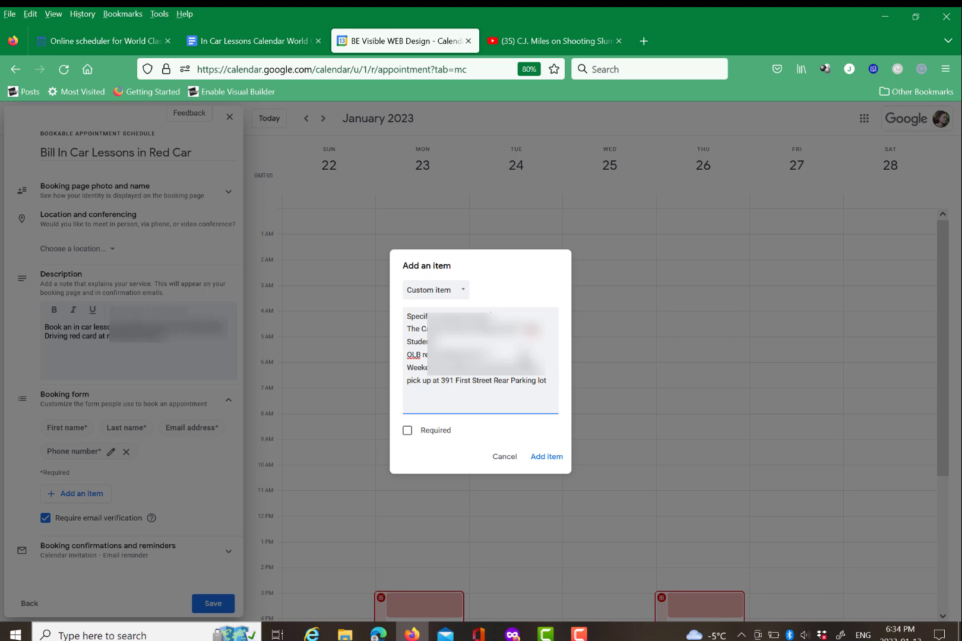
click(407, 431)
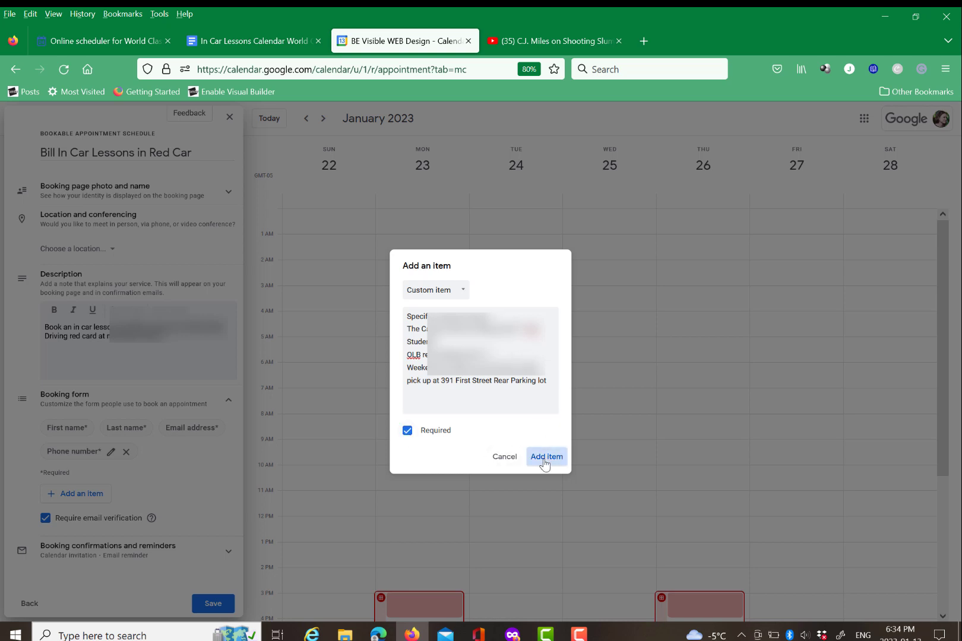
click(545, 457)
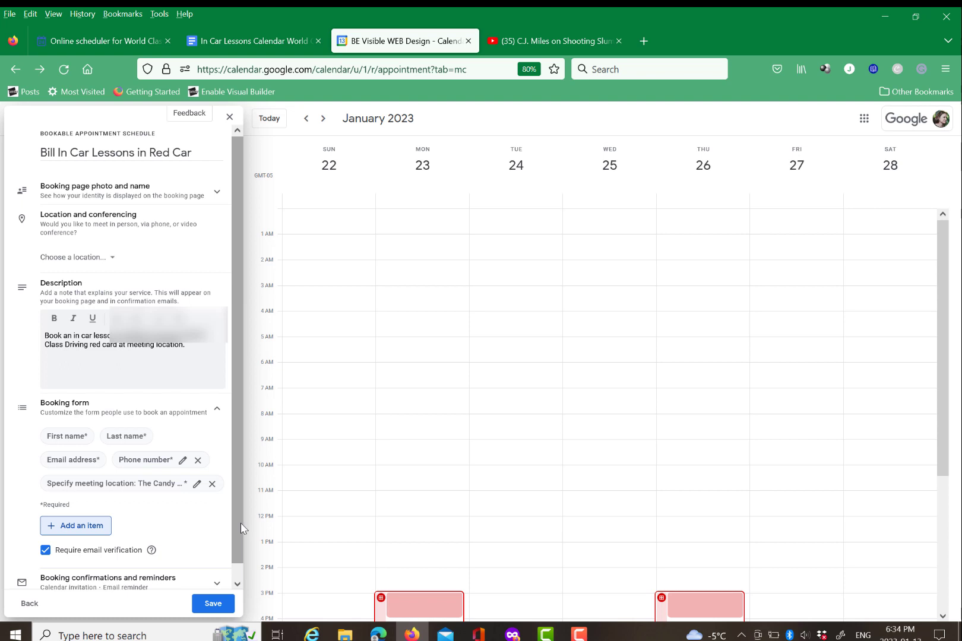
drag(239, 552, 239, 562)
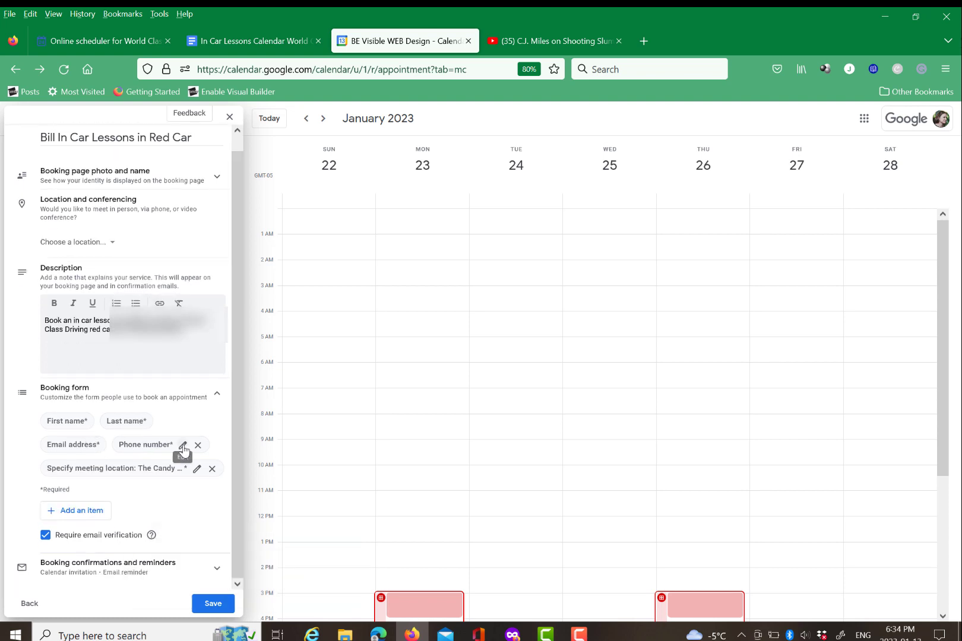
mouse_move(151, 549)
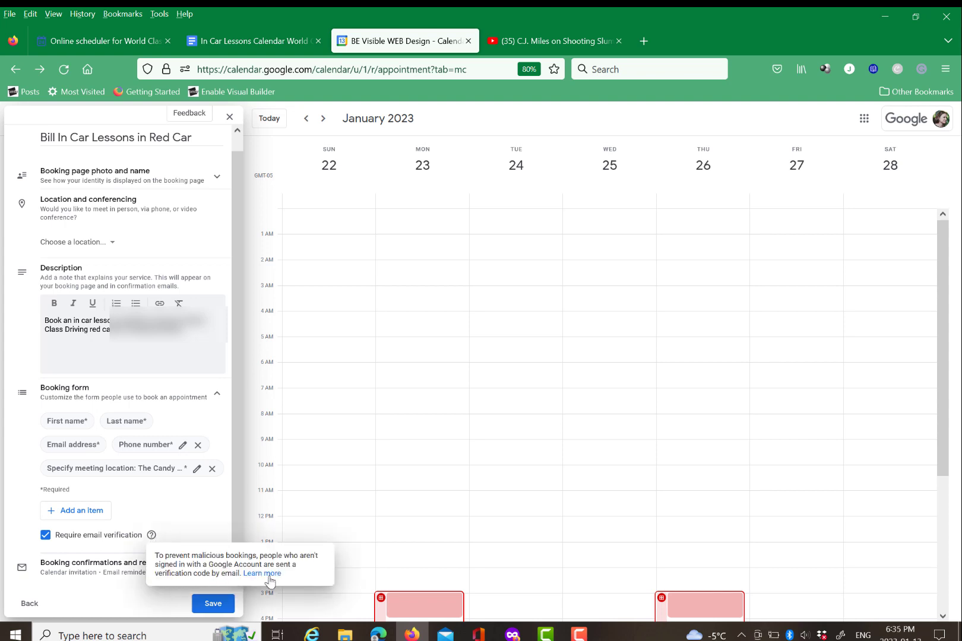
- Turn off email verification and add a second email reminder
click(45, 535)
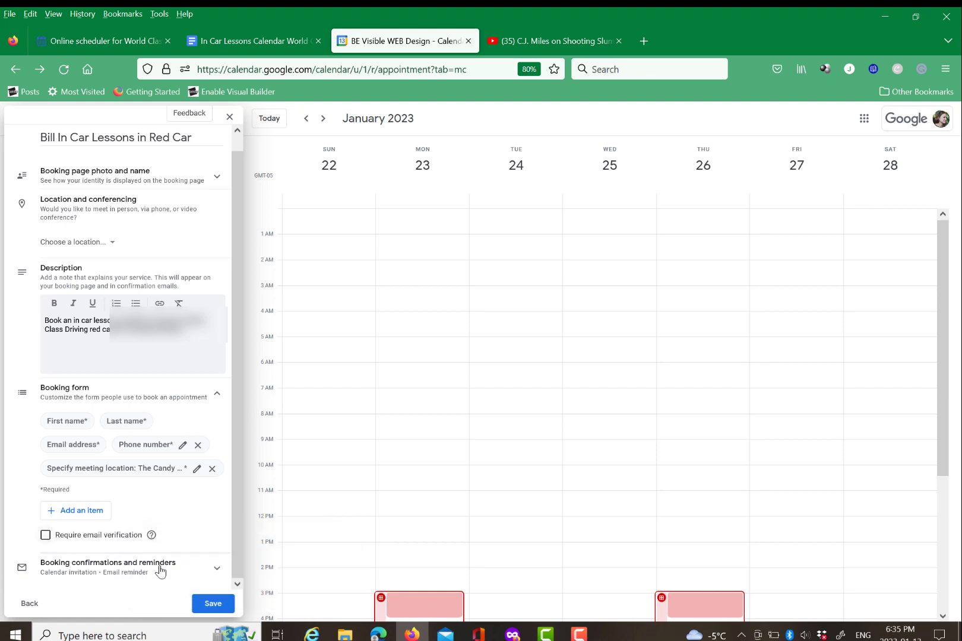
click(216, 568)
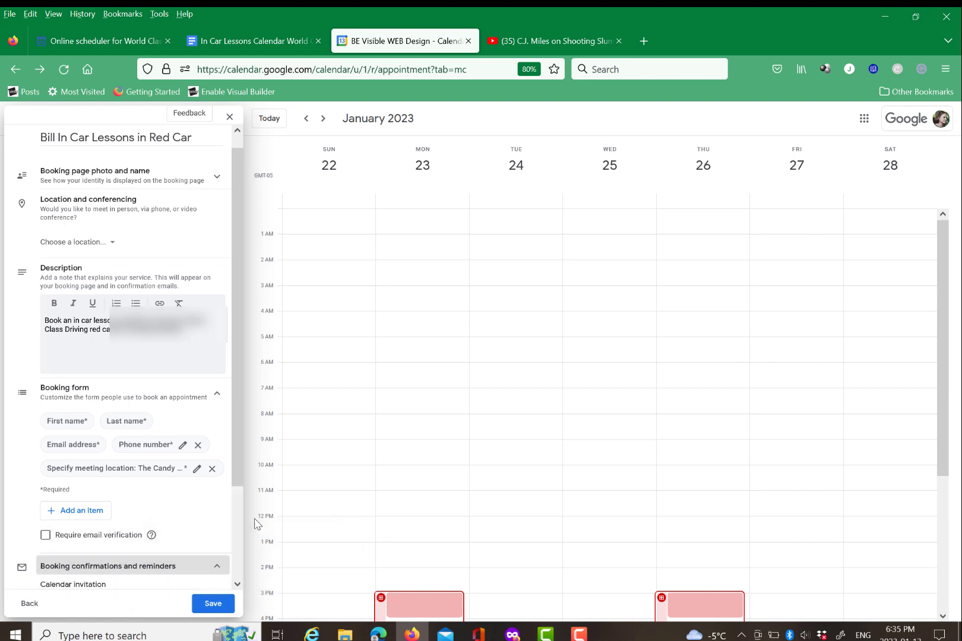
scroll(150, 451, down, 3)
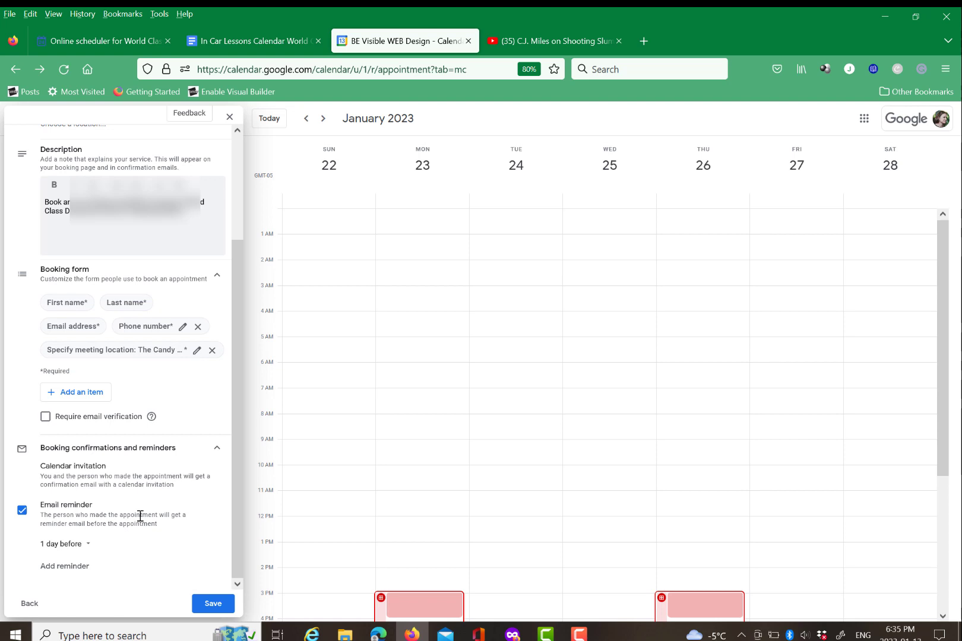
click(79, 570)
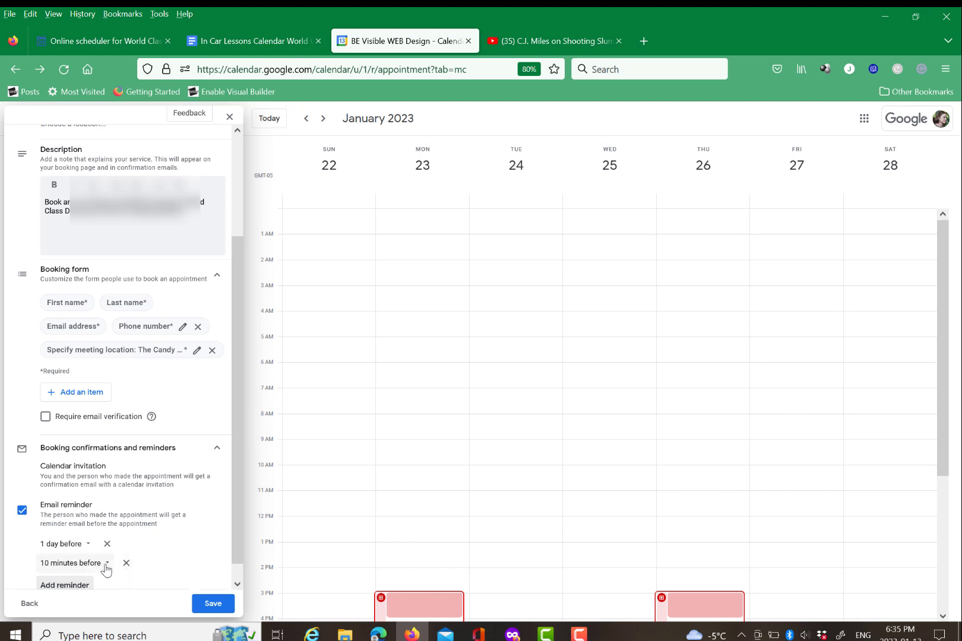
click(62, 550)
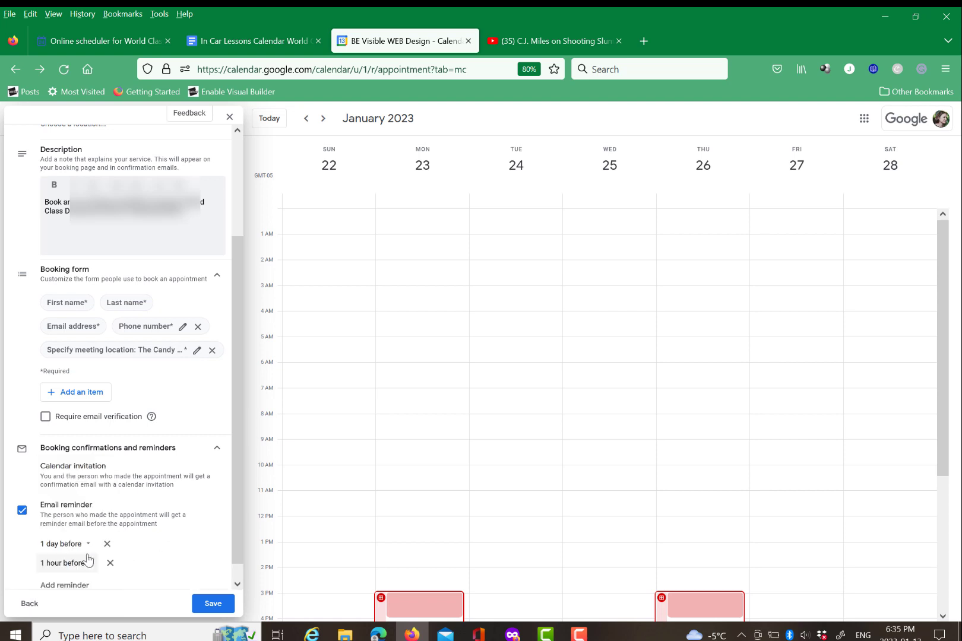
scroll(150, 450, down, 1)
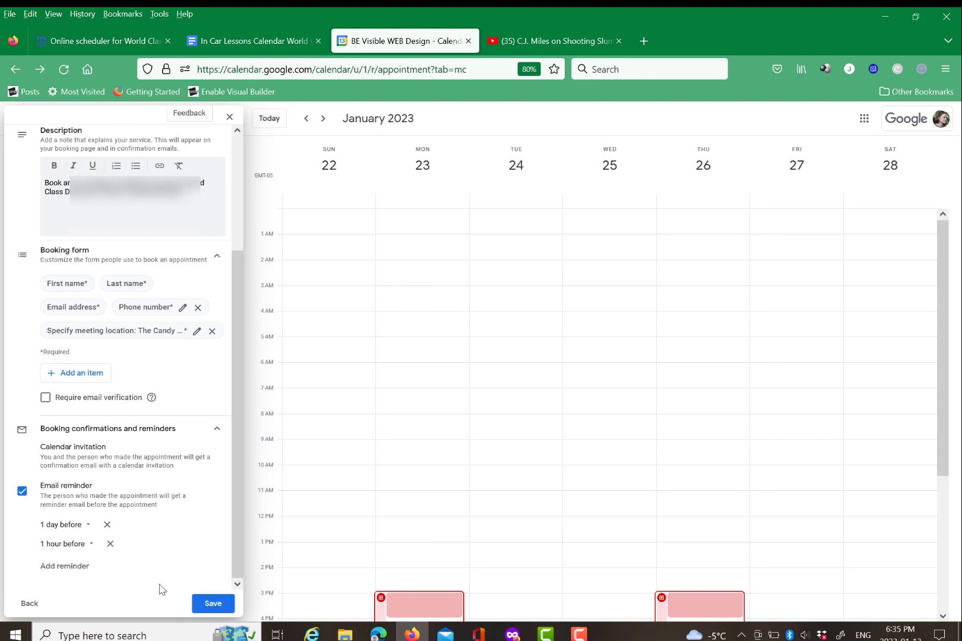
- Change the second reminder to a custom 2 hours before and save the schedule
click(68, 544)
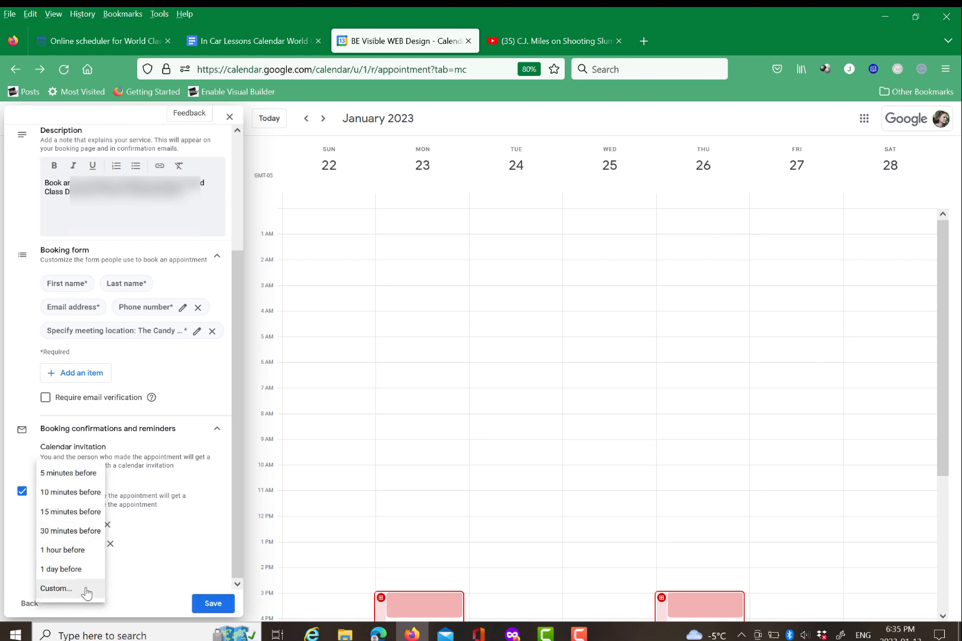
click(57, 588)
click(464, 358)
click(514, 388)
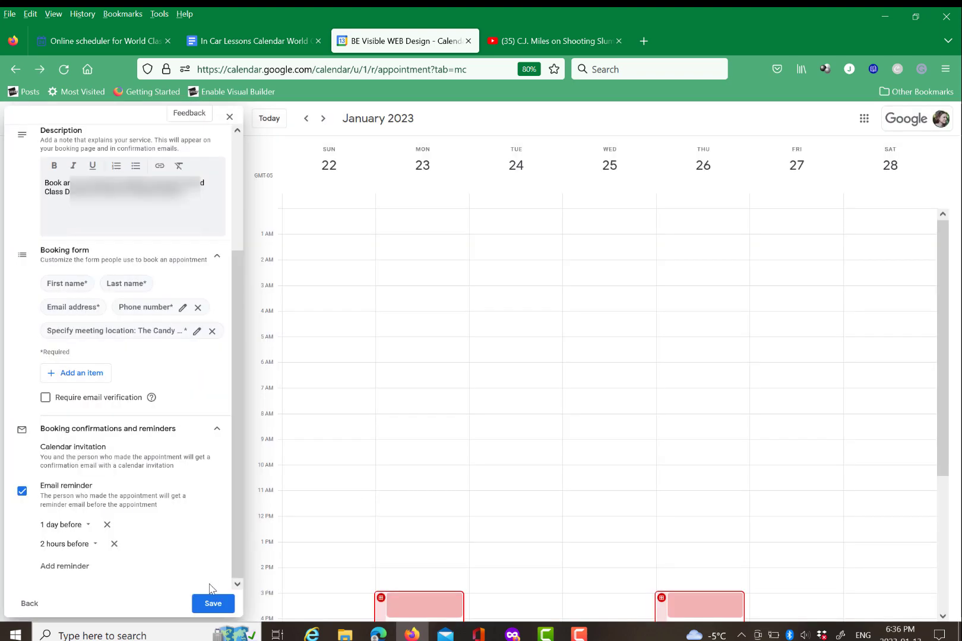
click(212, 604)
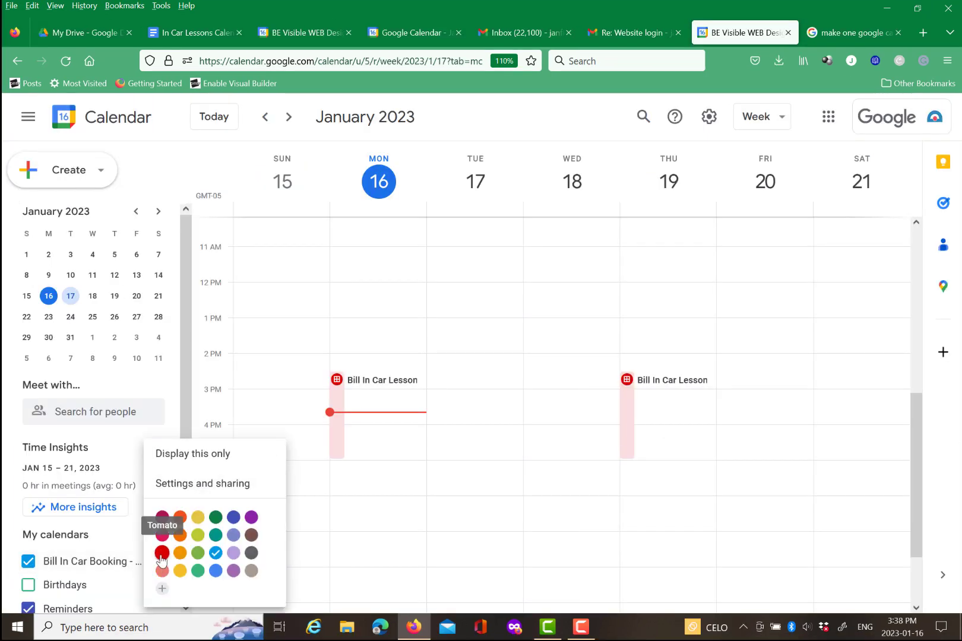
- Colour the Bill In Car Booking calendar red
click(162, 553)
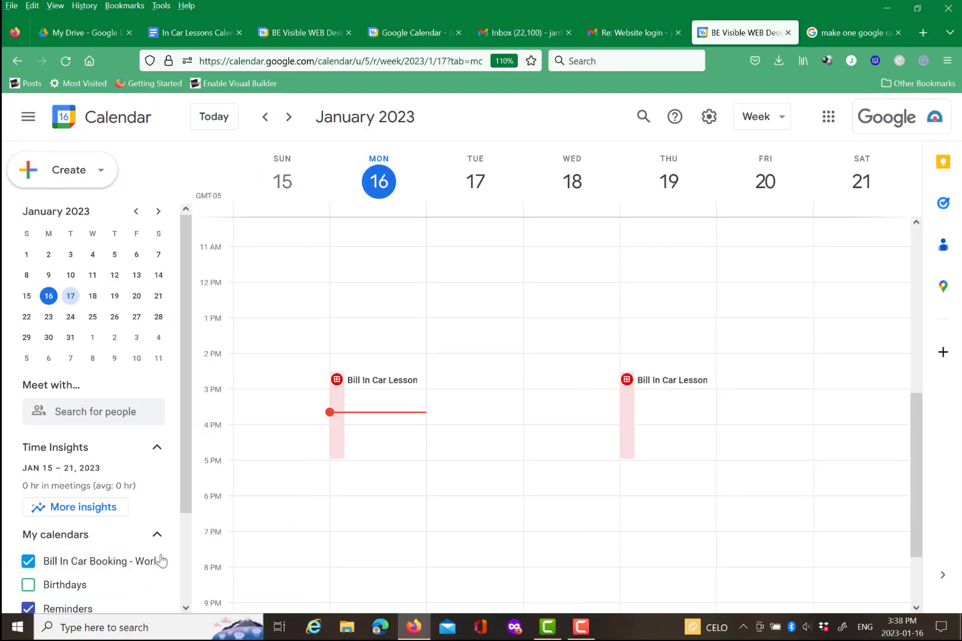
click(161, 560)
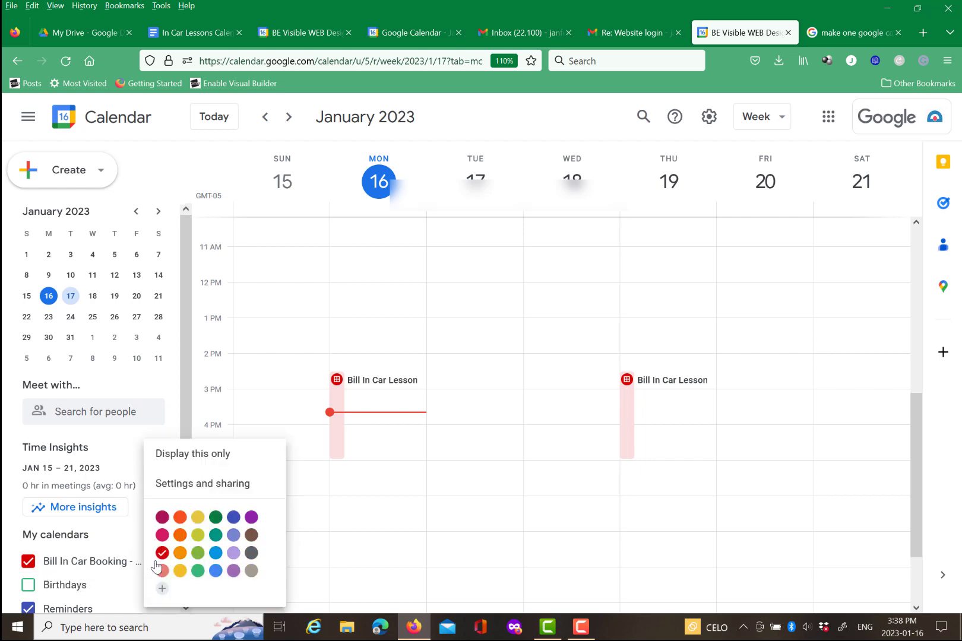
click(210, 483)
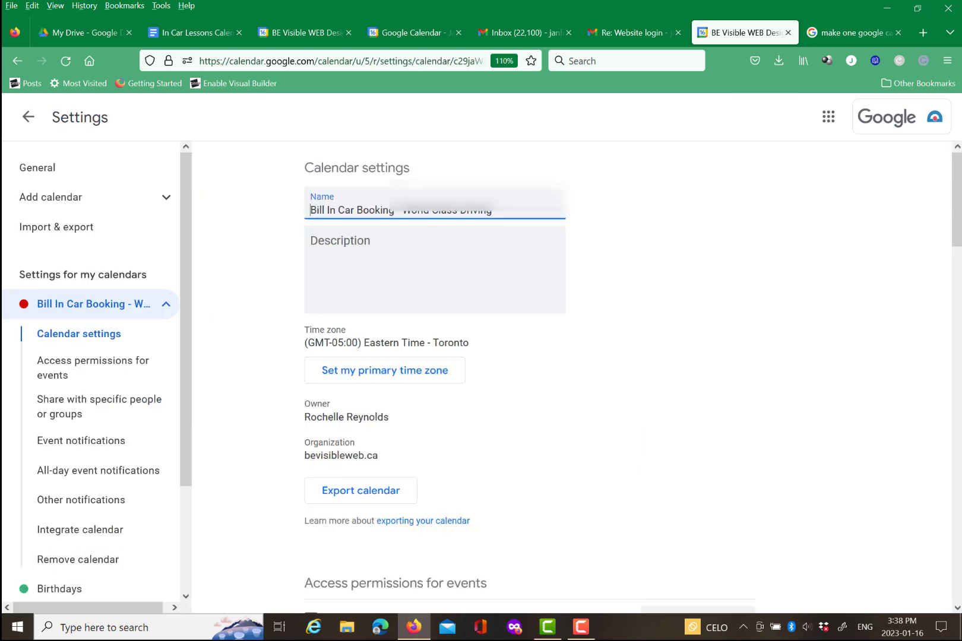
scroll(623, 341, down, 5)
- Share the calendar with the suggested person, with permission to make changes and manage sharing
click(366, 459)
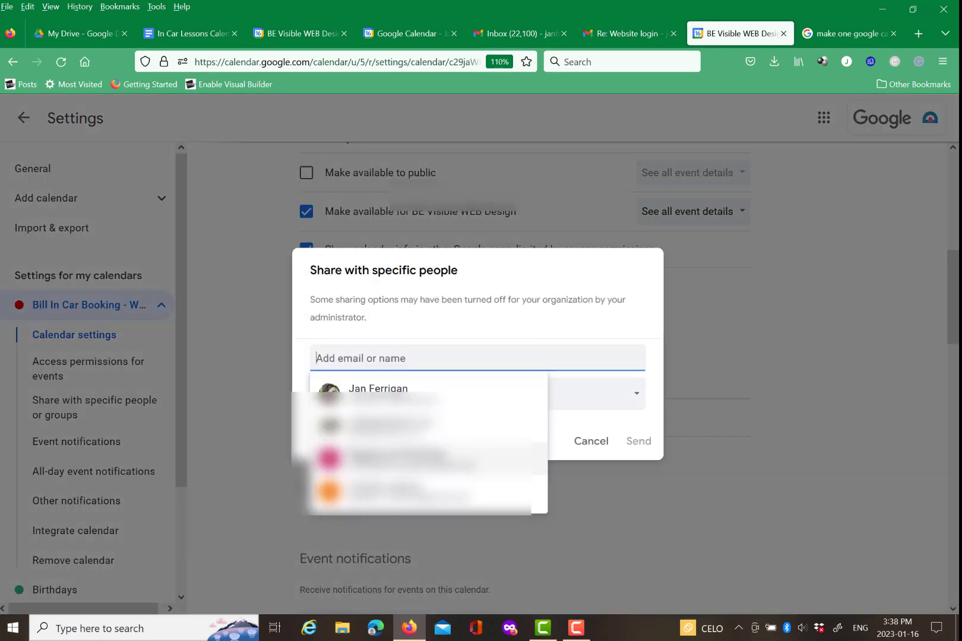
click(376, 391)
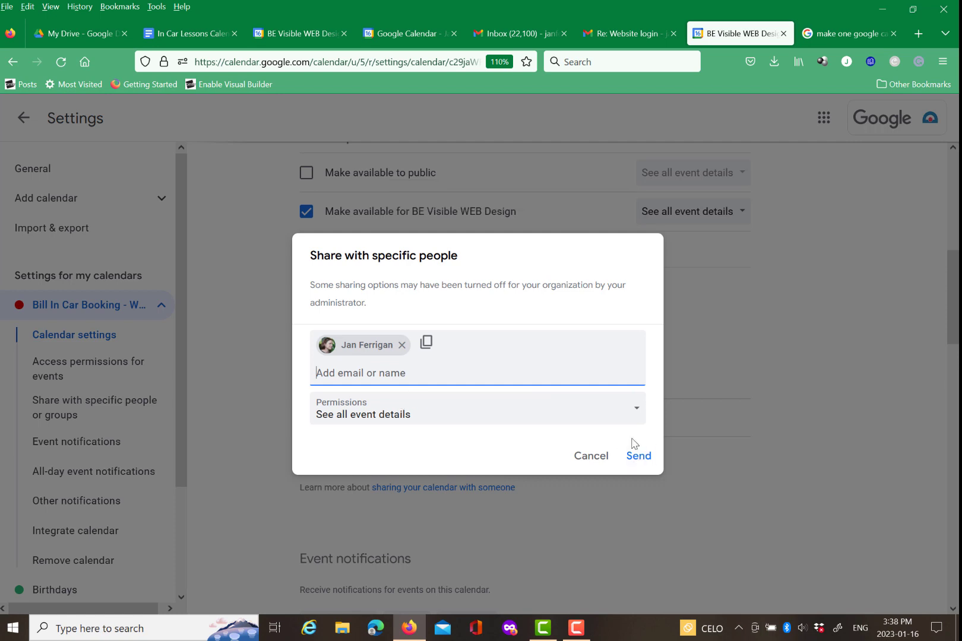
click(636, 409)
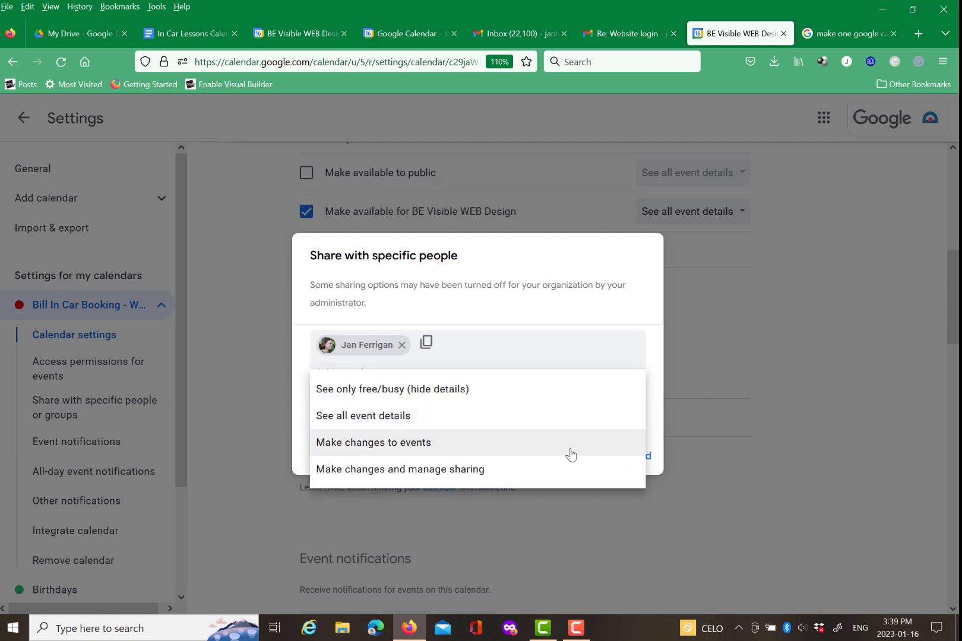
click(556, 469)
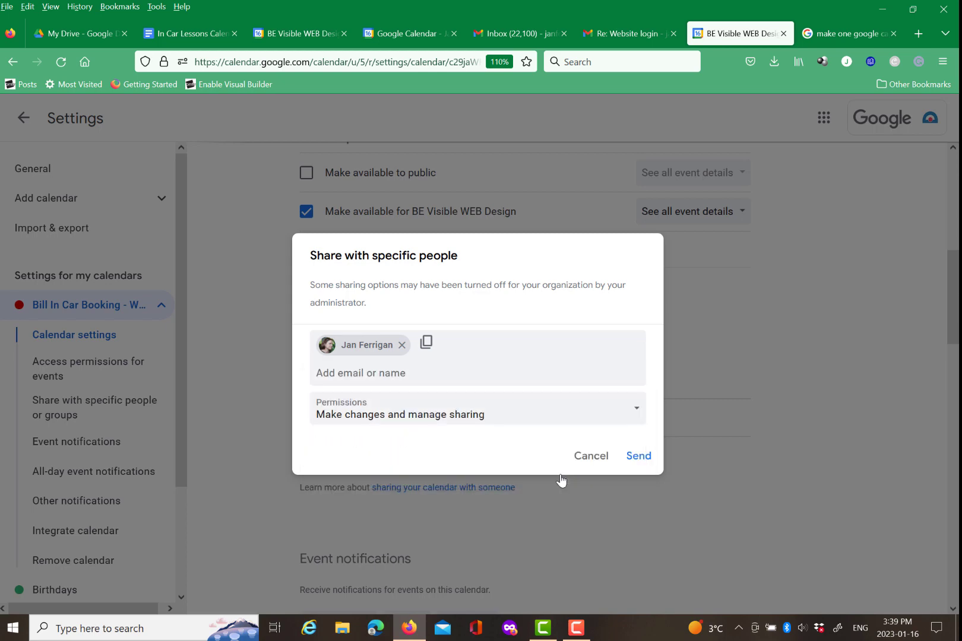
click(638, 456)
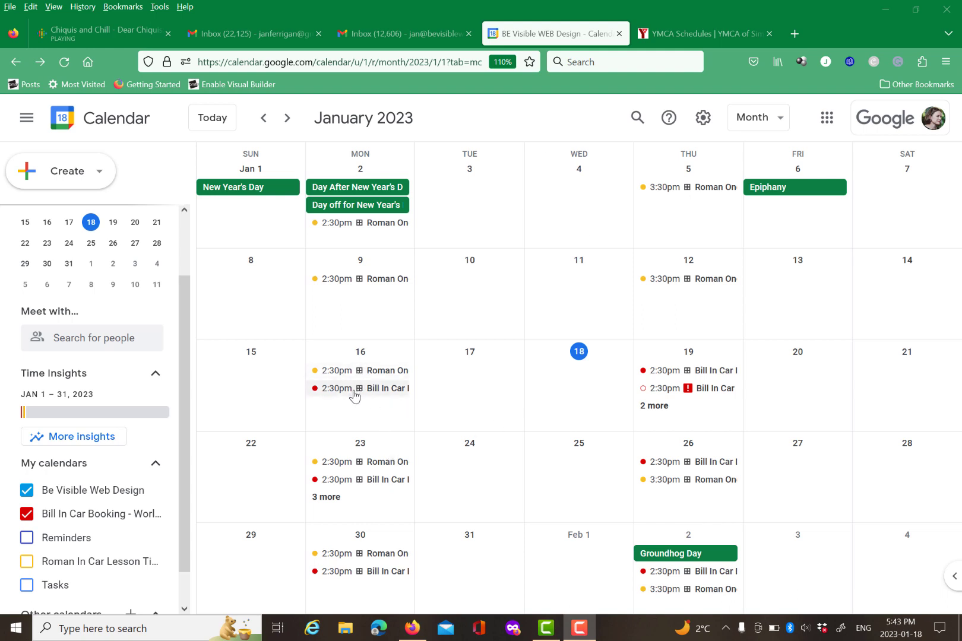
- Open the Bill In Car Lesson details from January 23's '3 more' list and review them
click(328, 502)
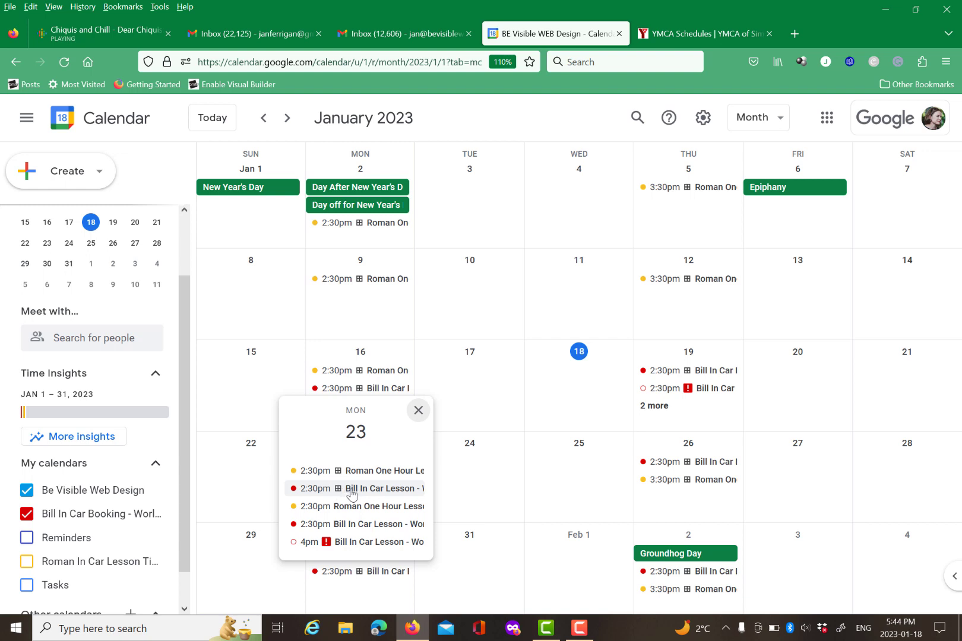
click(351, 490)
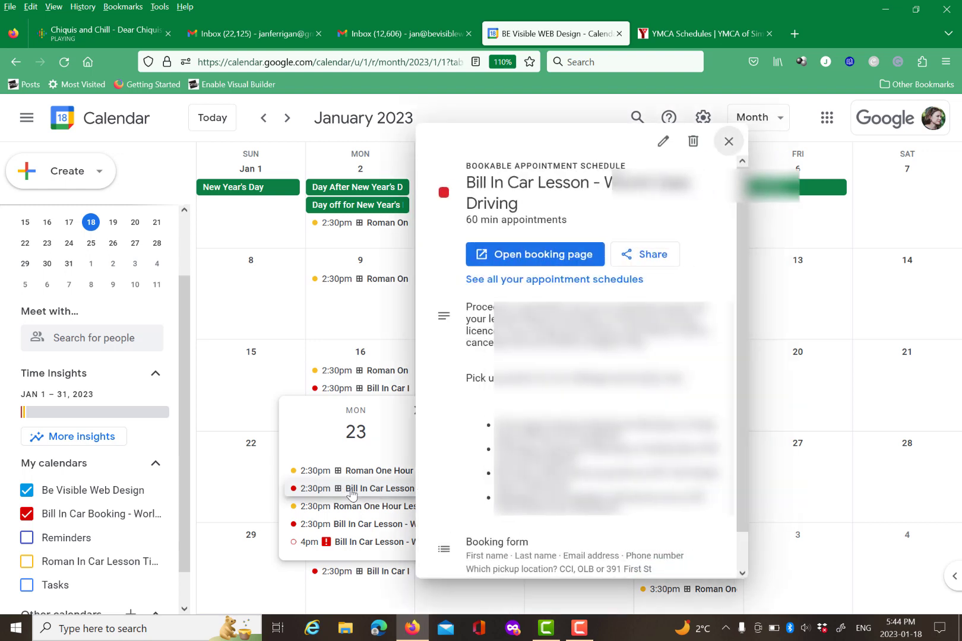
mouse_move(741, 450)
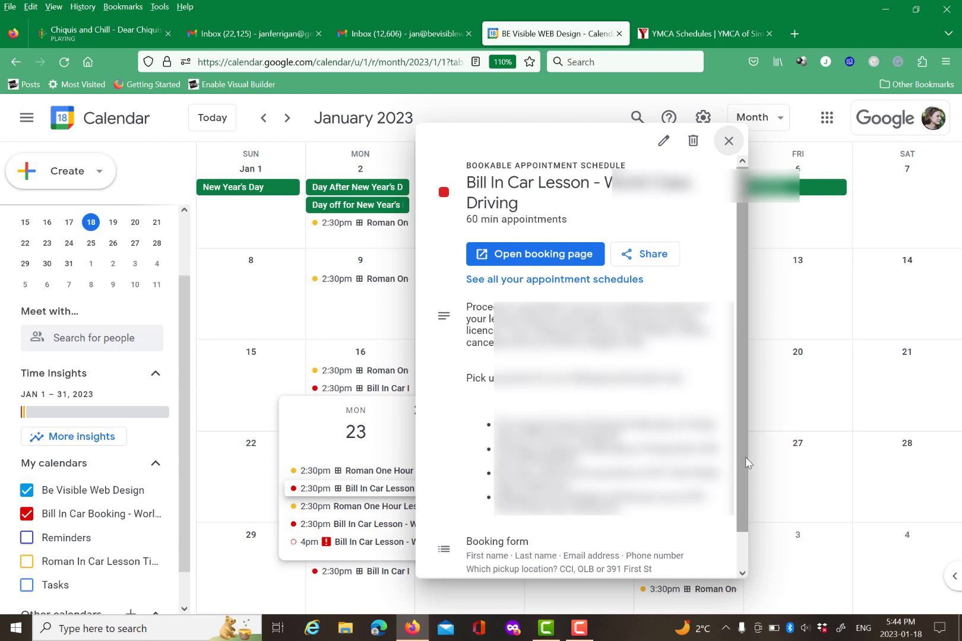
click(742, 569)
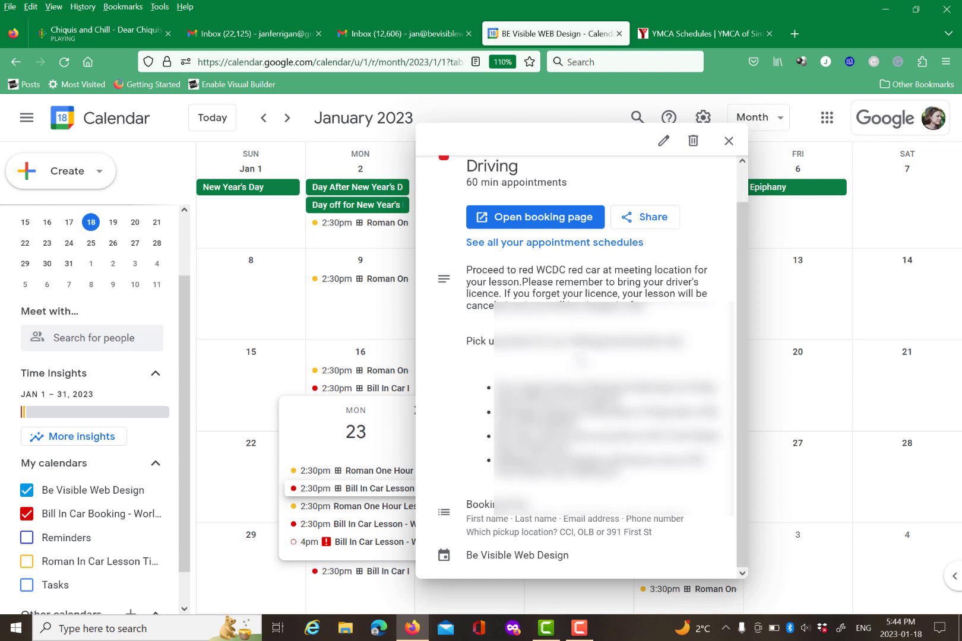
click(742, 161)
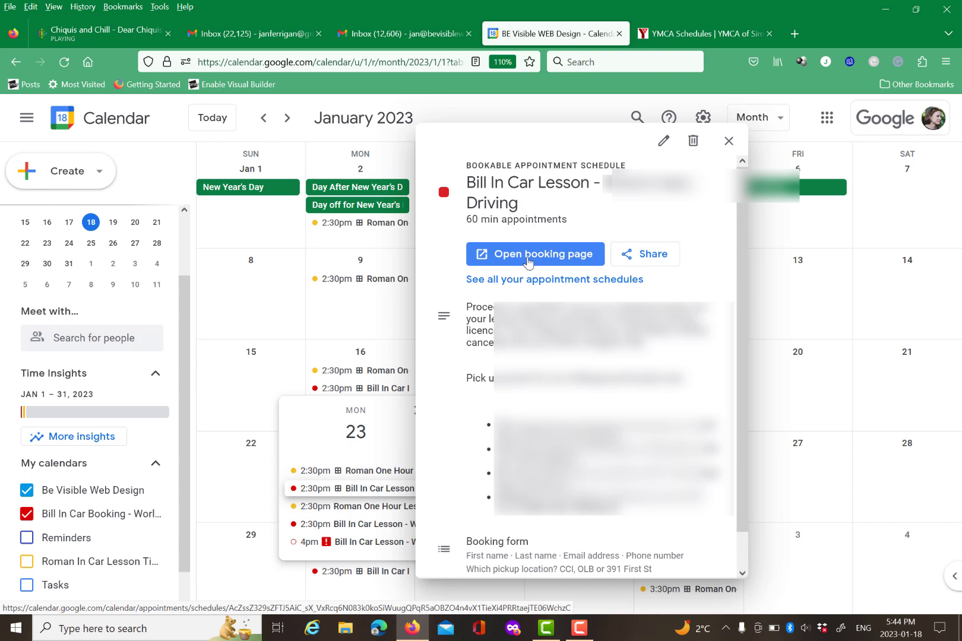
- Preview the Bill In Car Lesson booking page, then cancel without booking
click(528, 259)
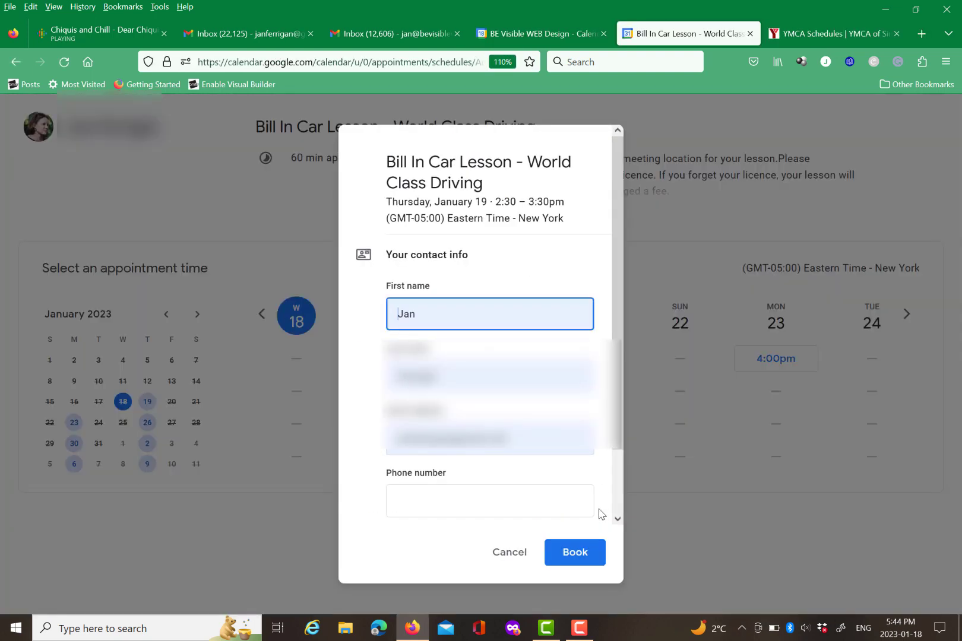
scroll(619, 502, down, 2)
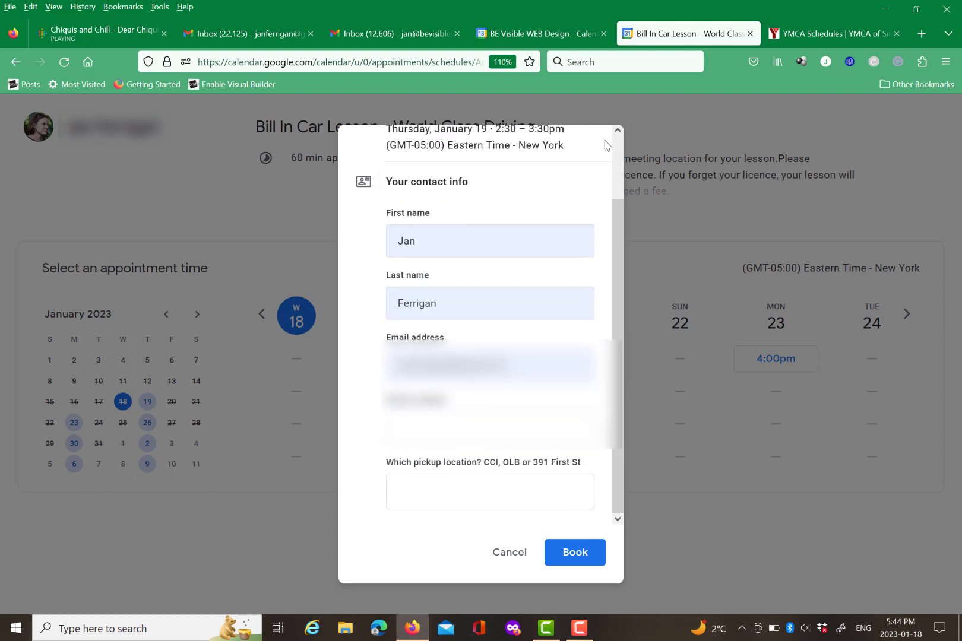
scroll(618, 147, up, 3)
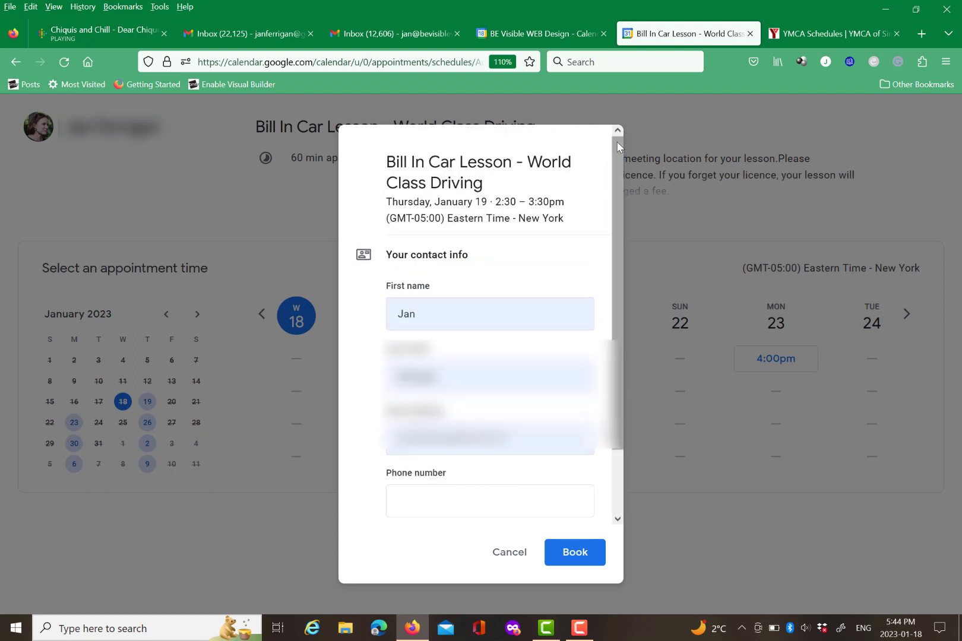
click(508, 552)
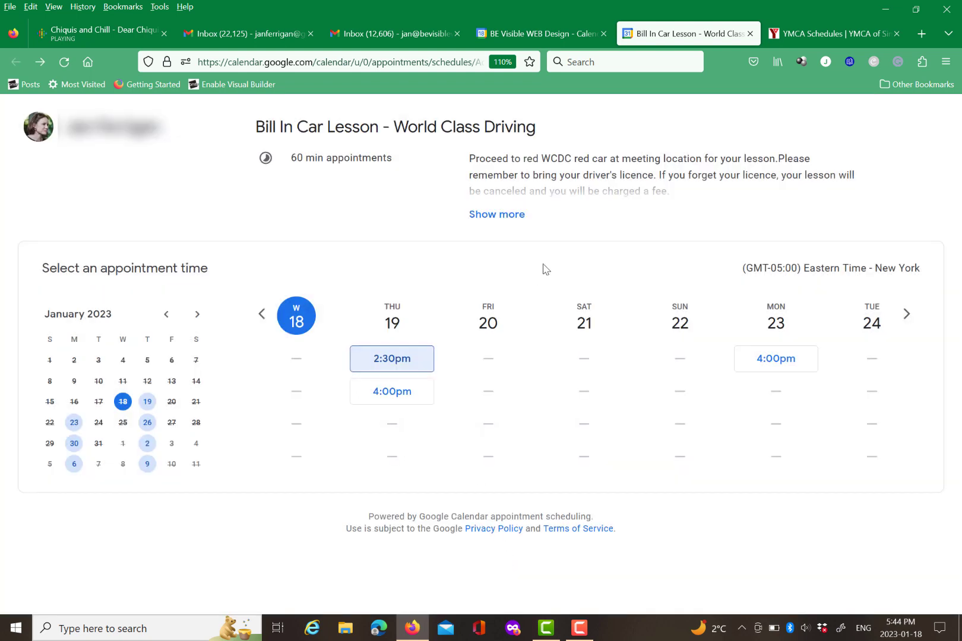
- Copy the Bill In Car Lesson booking page link from its Share options
click(518, 33)
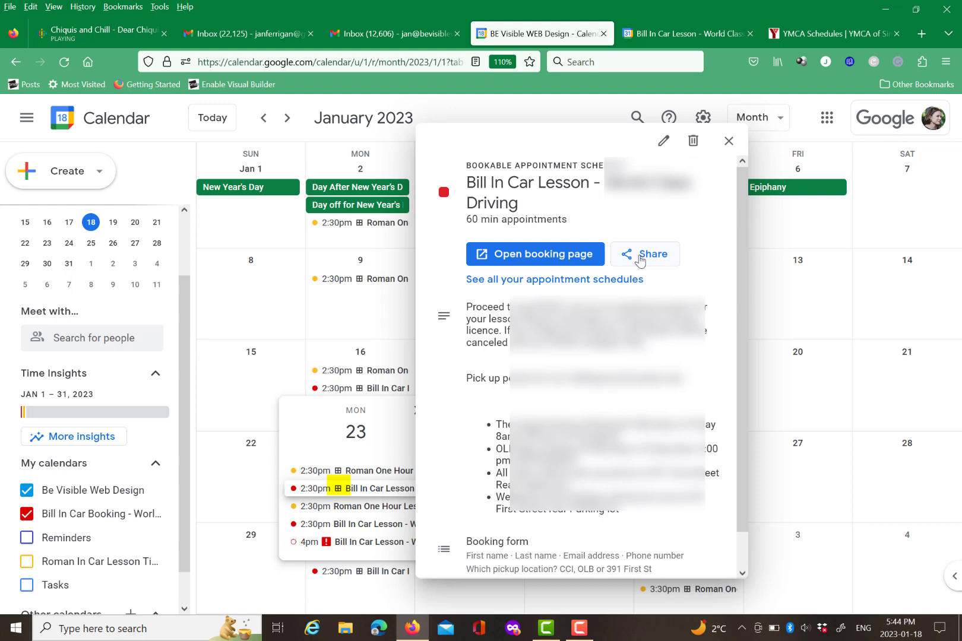
click(640, 256)
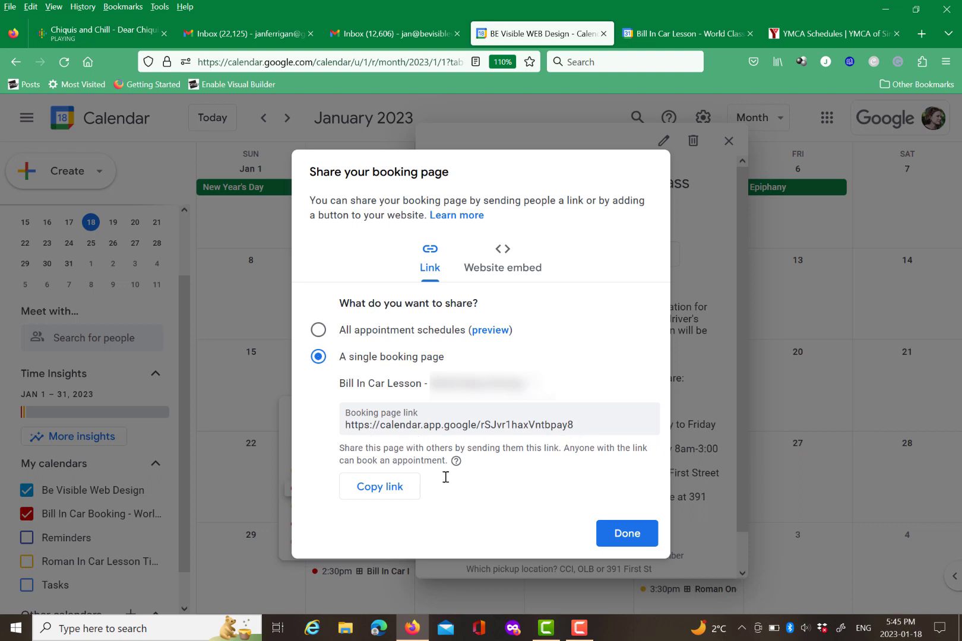
click(379, 486)
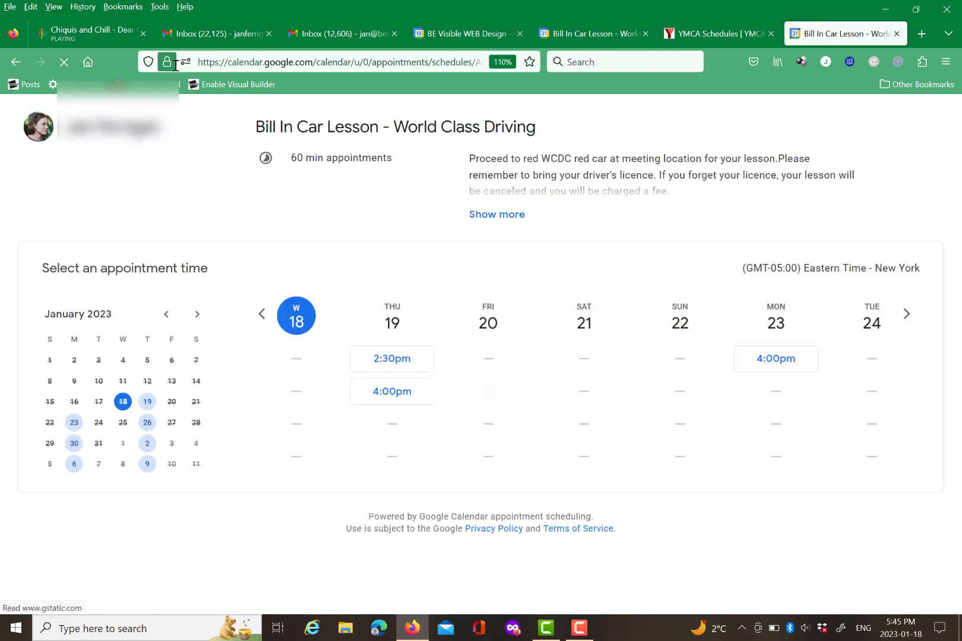
click(593, 34)
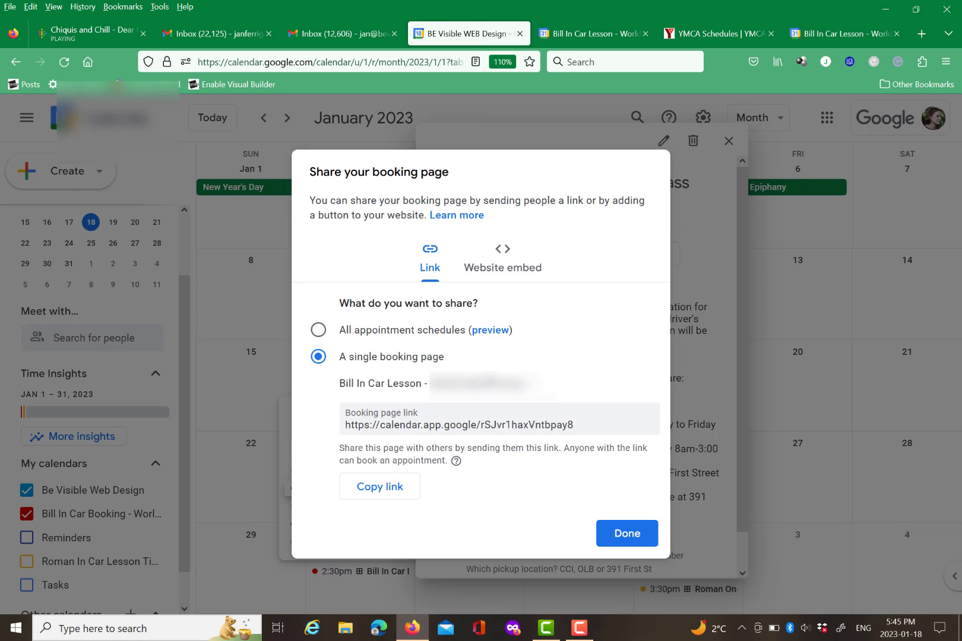
- Configure a Website embed popup button in Cherry Blossom pink for the booking page
click(510, 267)
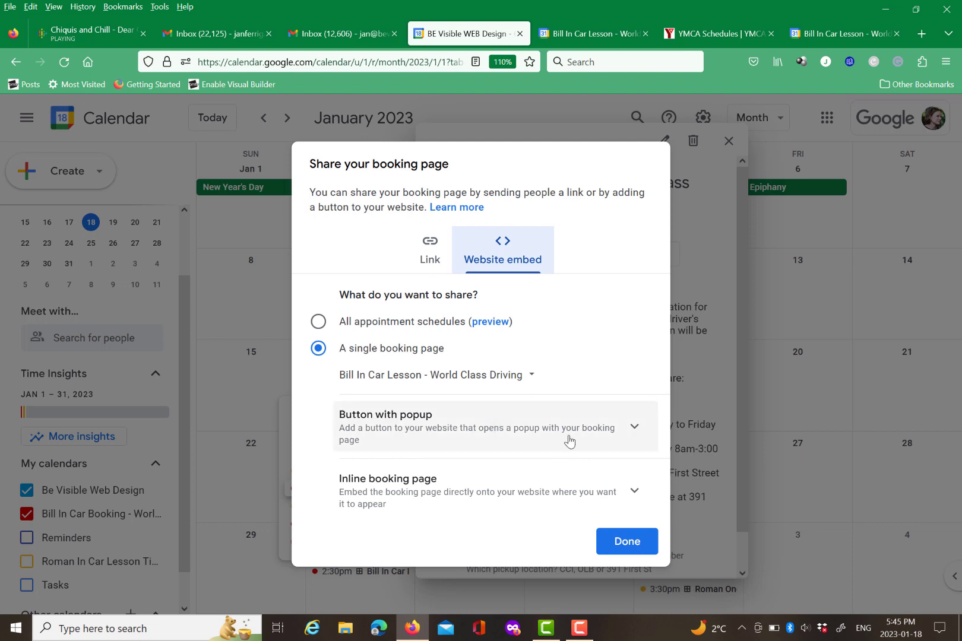
click(634, 494)
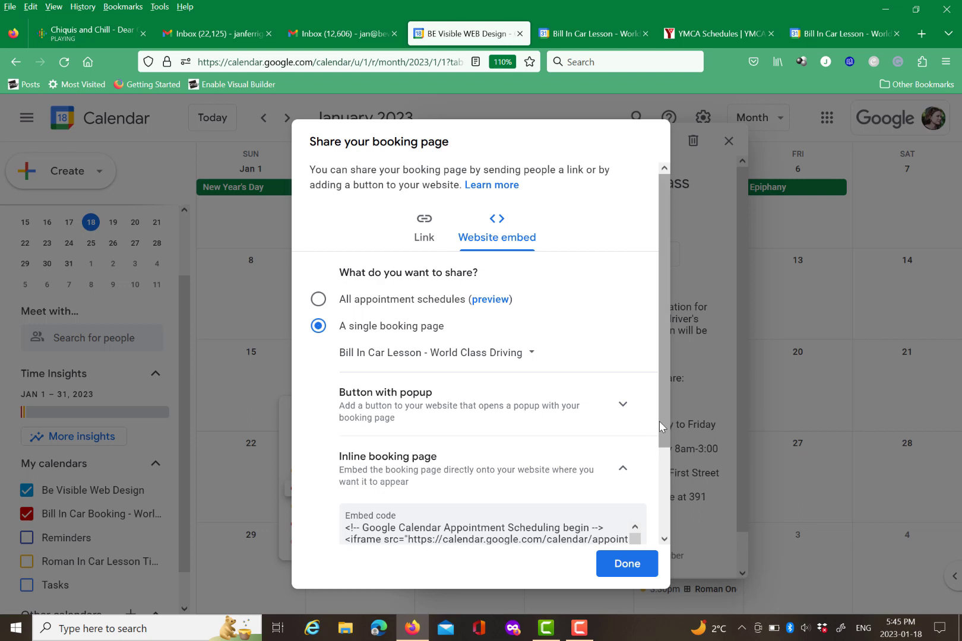
mouse_move(663, 416)
mouse_down()
mouse_move(662, 484)
mouse_move(662, 416)
mouse_up()
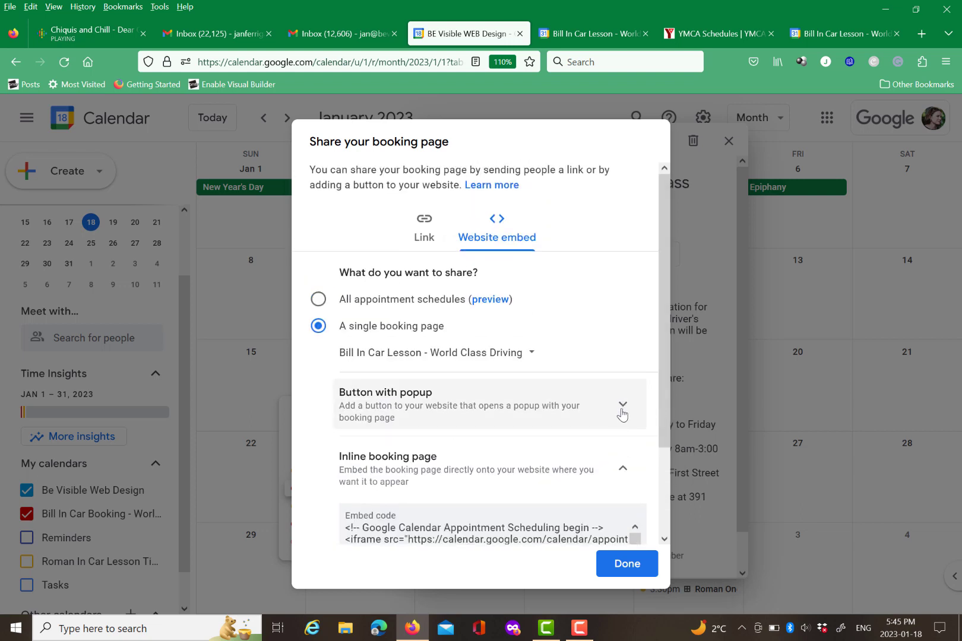
click(623, 412)
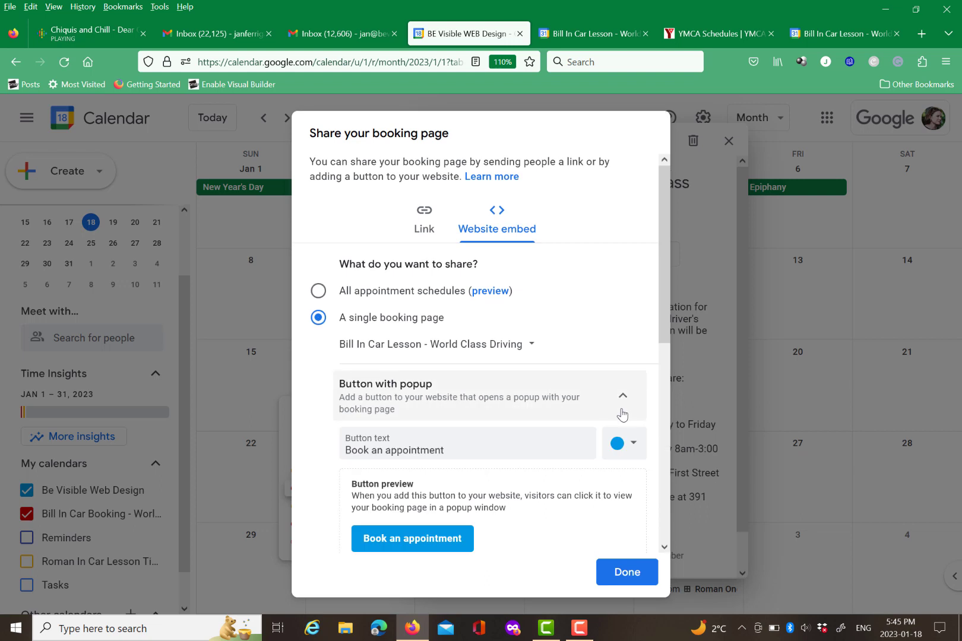
click(633, 448)
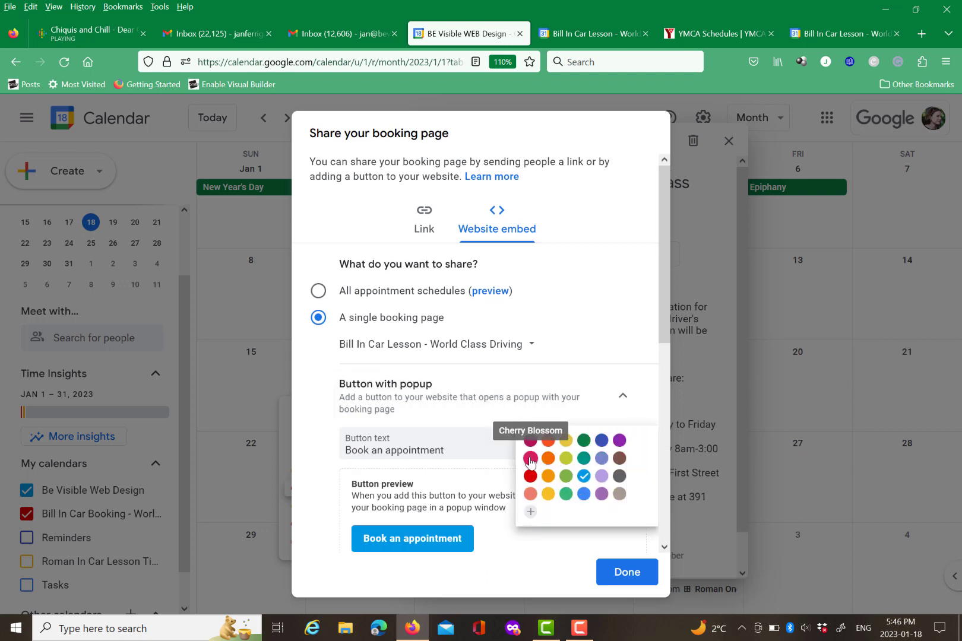
click(531, 459)
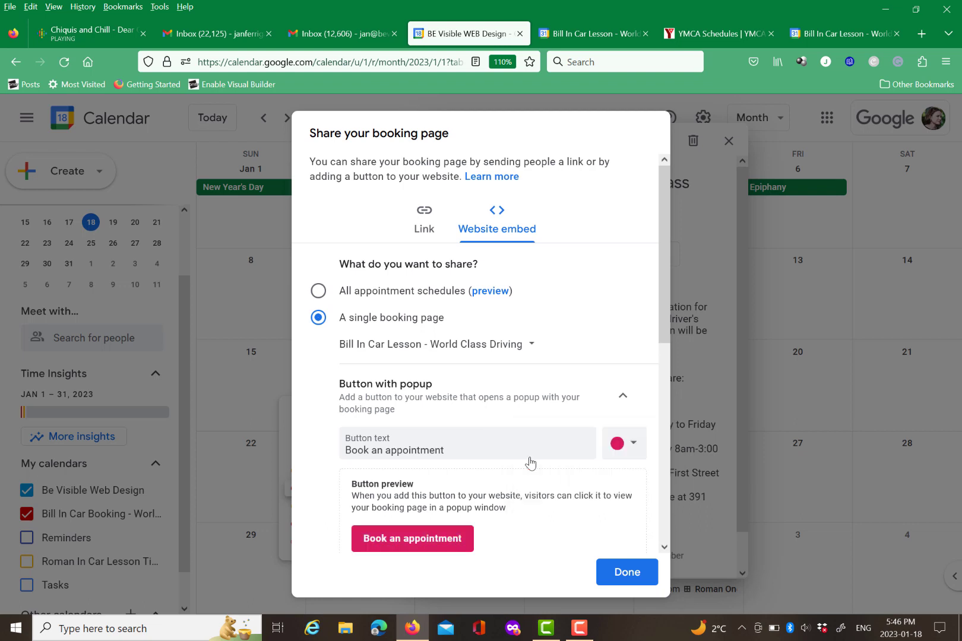
drag(661, 329, 652, 408)
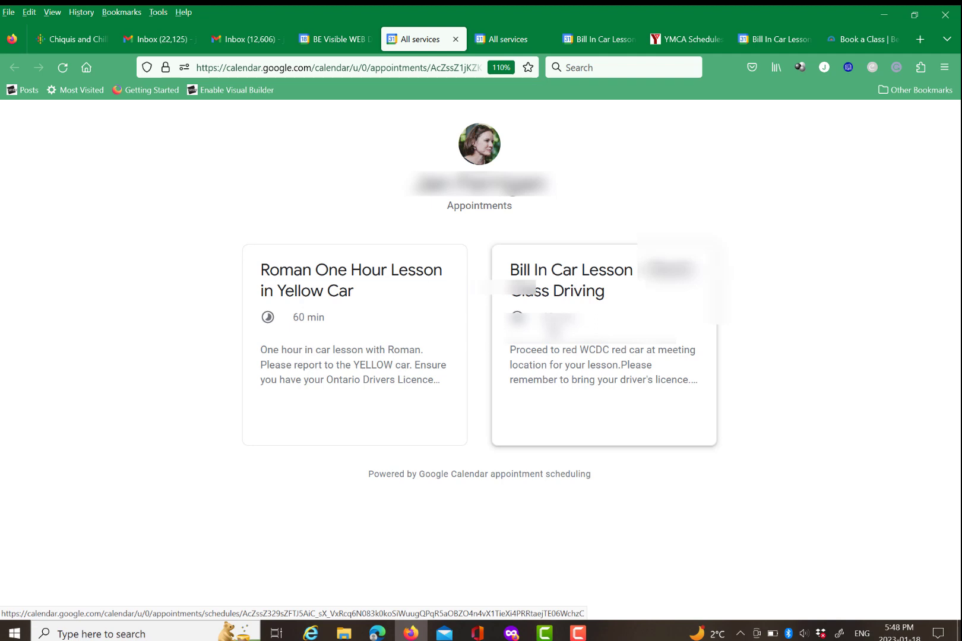
- Open the Bill In Car Lesson card from All services, go back, and reopen it
click(571, 330)
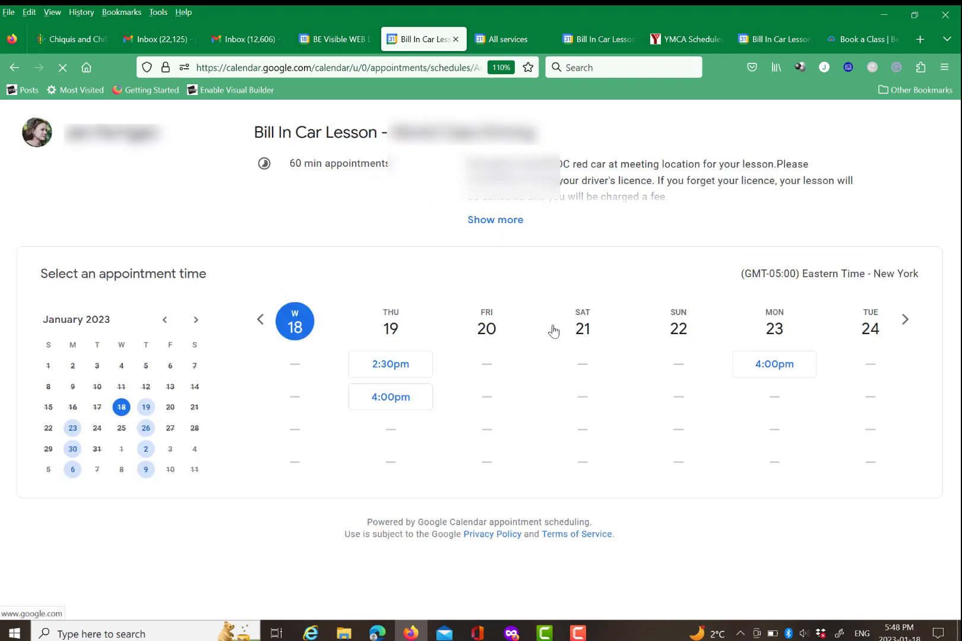
click(14, 68)
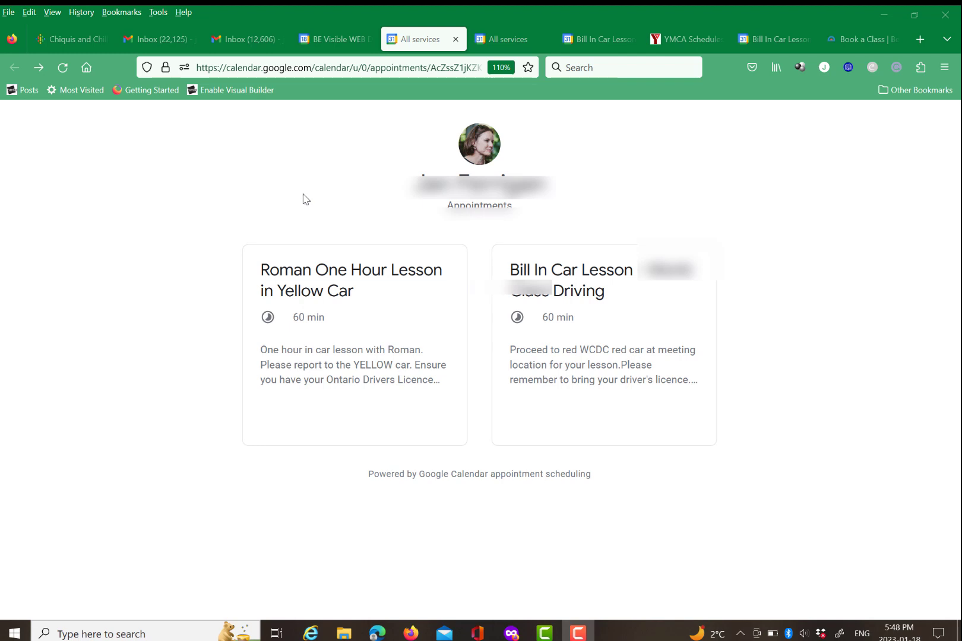
click(579, 323)
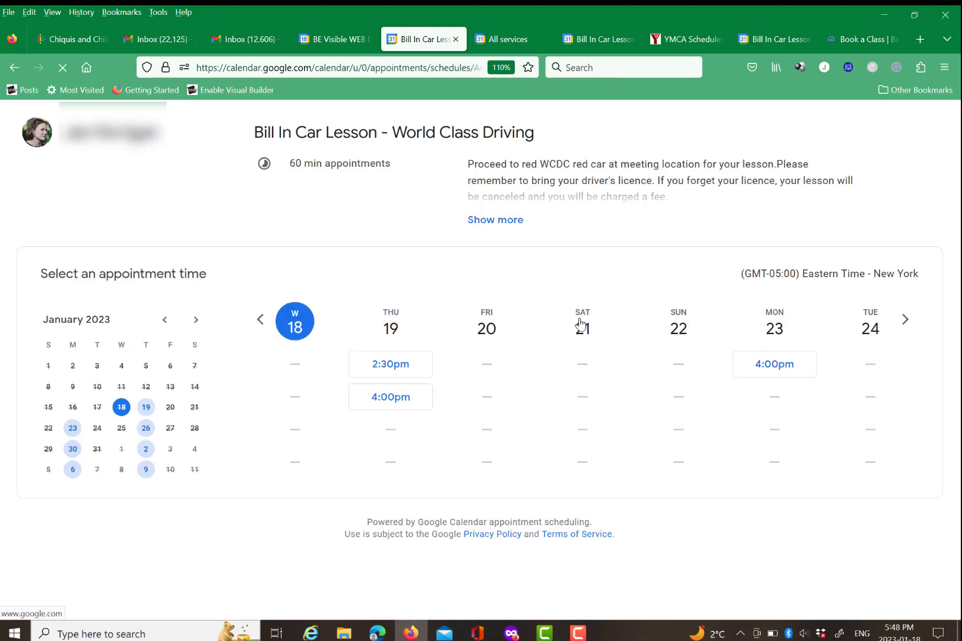